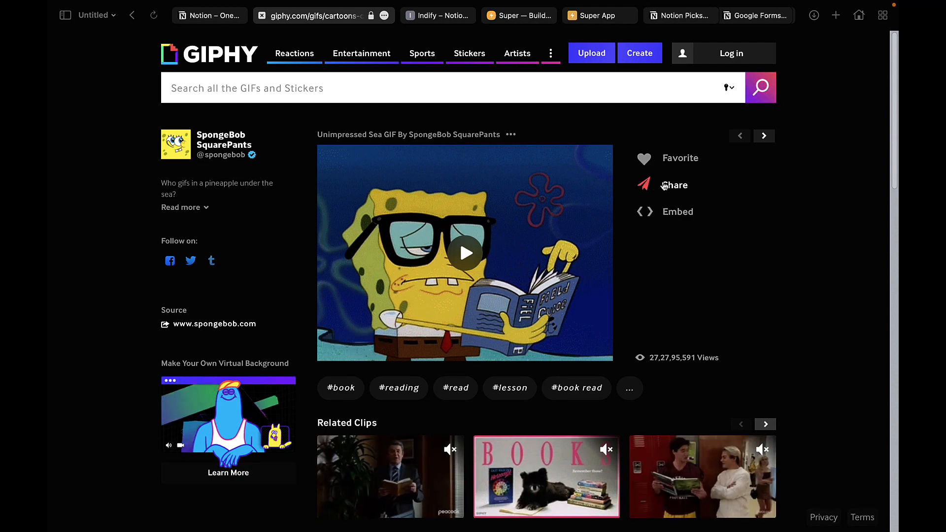
Copy the share link of the SpongeBob reading GIF and switch to Notion.
{"action": "left_click", "coordinate": [664, 185]}
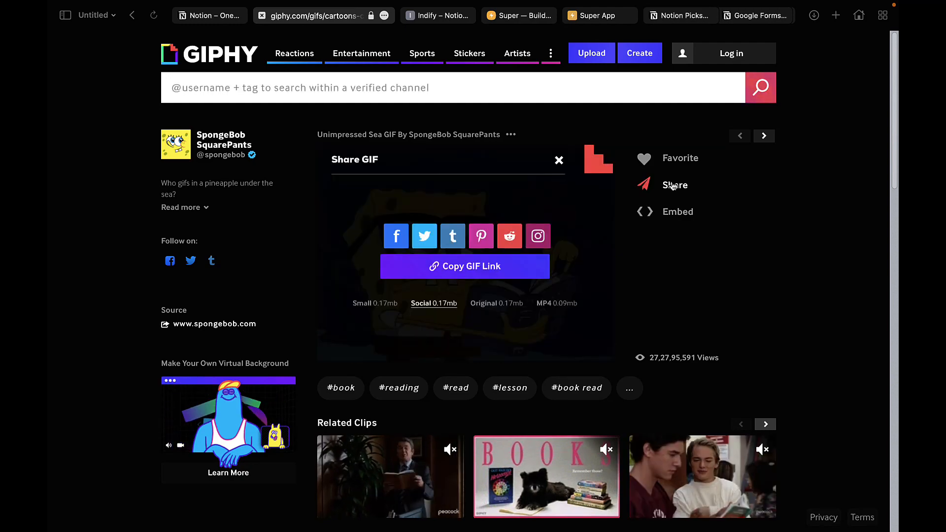
{"action": "left_click", "coordinate": [470, 274]}
{"action": "key", "text": "ctrl+Right"}
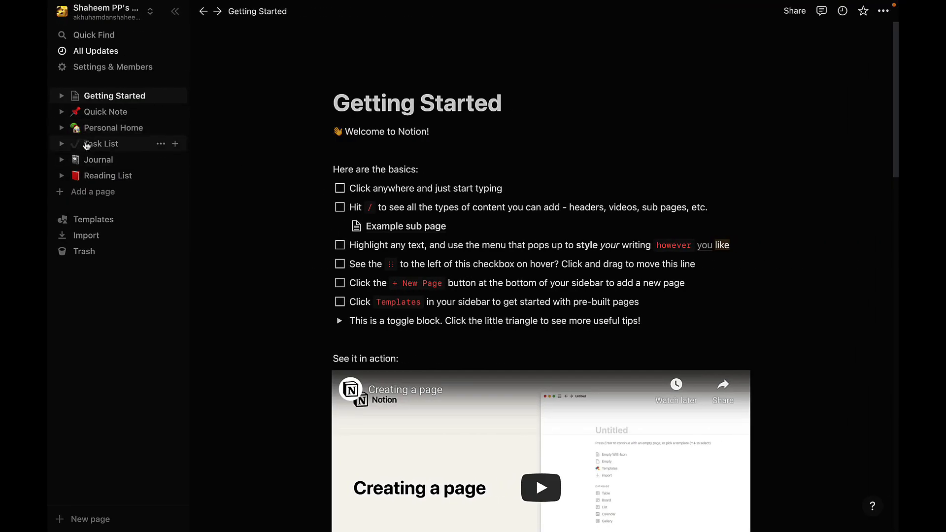
Open the Reading List page and replace its book icon with the image from the copied GIF link.
{"action": "left_click", "coordinate": [103, 177]}
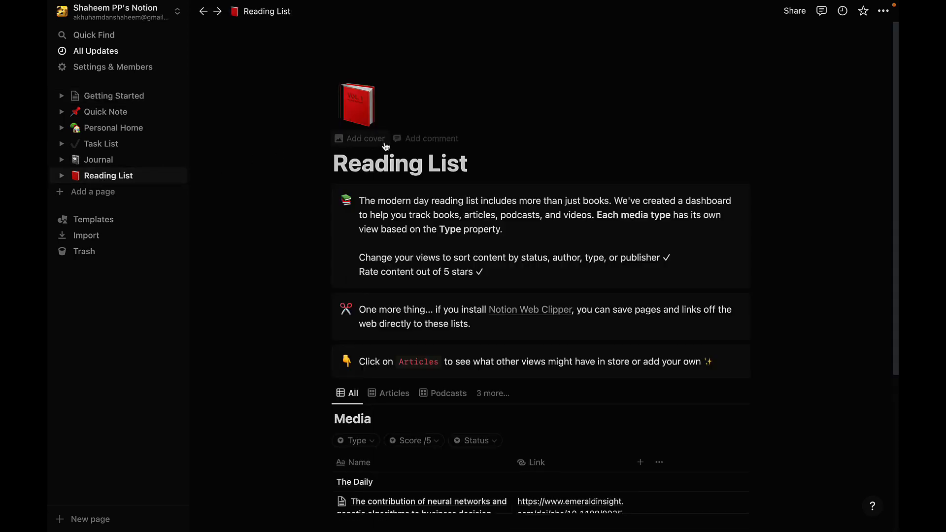
{"action": "left_click", "coordinate": [366, 121]}
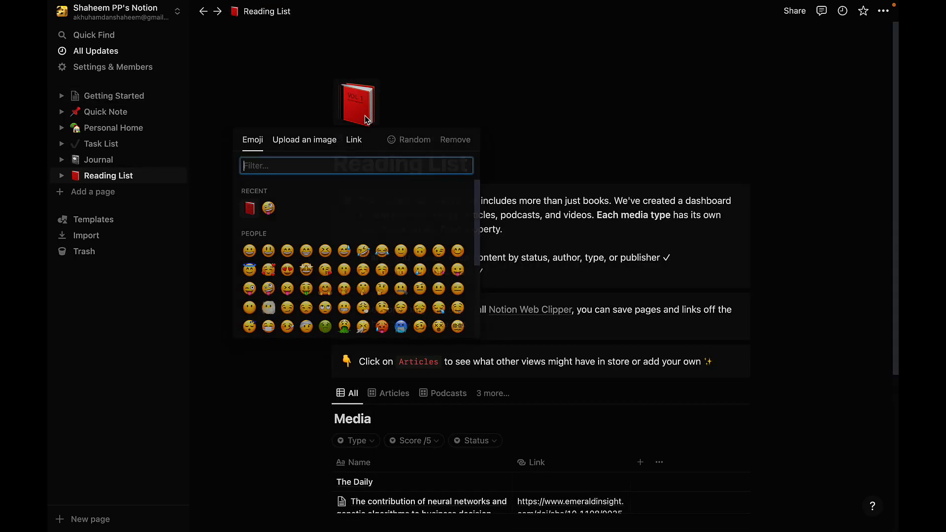
{"action": "left_click", "coordinate": [354, 141]}
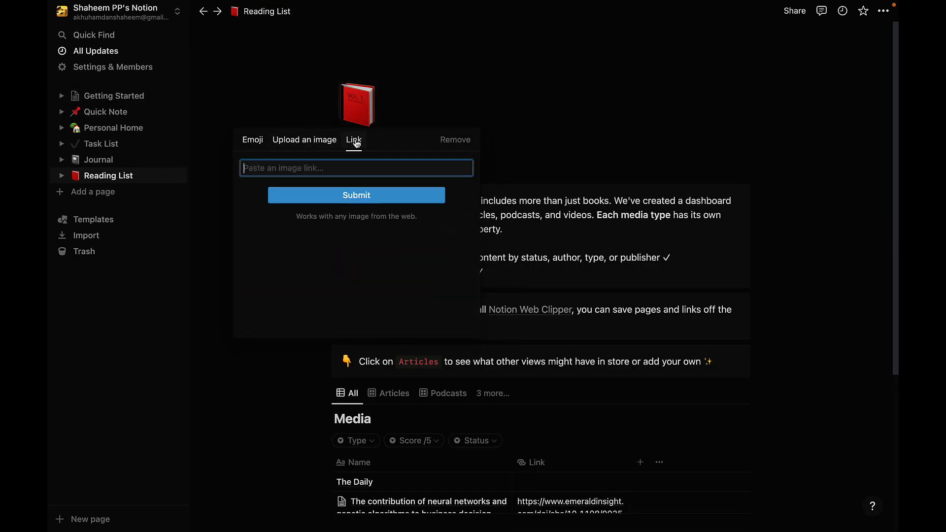
{"action": "key", "text": "ctrl+v"}
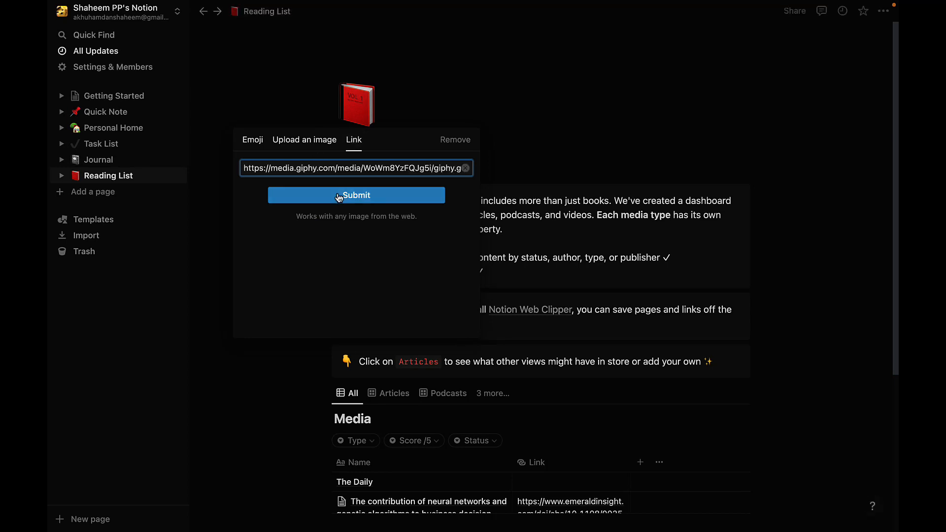
{"action": "left_click", "coordinate": [276, 194]}
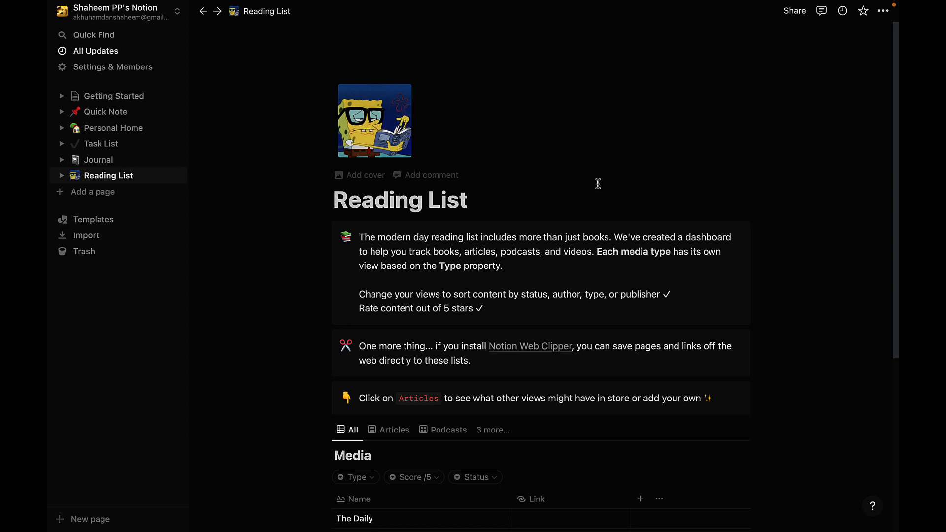
Add a cover to the Reading List page and browse Unsplash for a photo of hands holding an open book.
{"action": "left_click", "coordinate": [356, 176]}
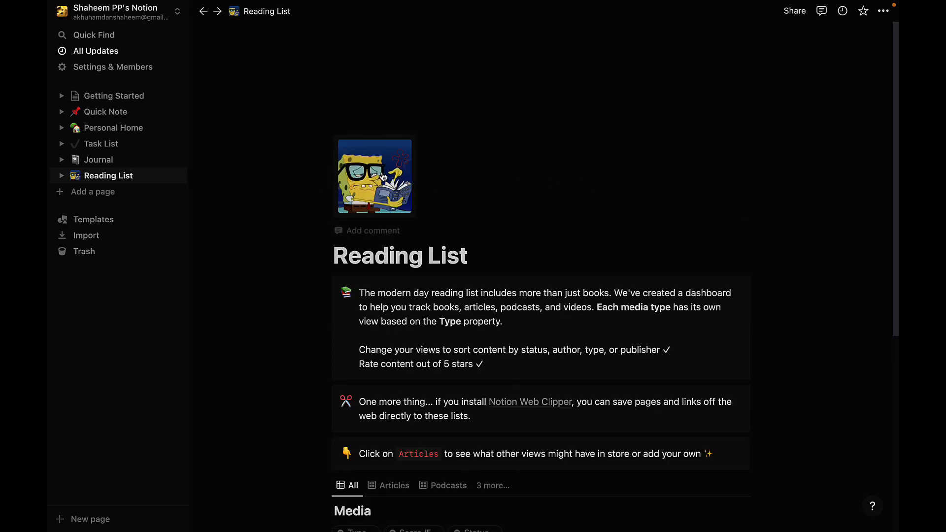
{"action": "left_click", "coordinate": [670, 170]}
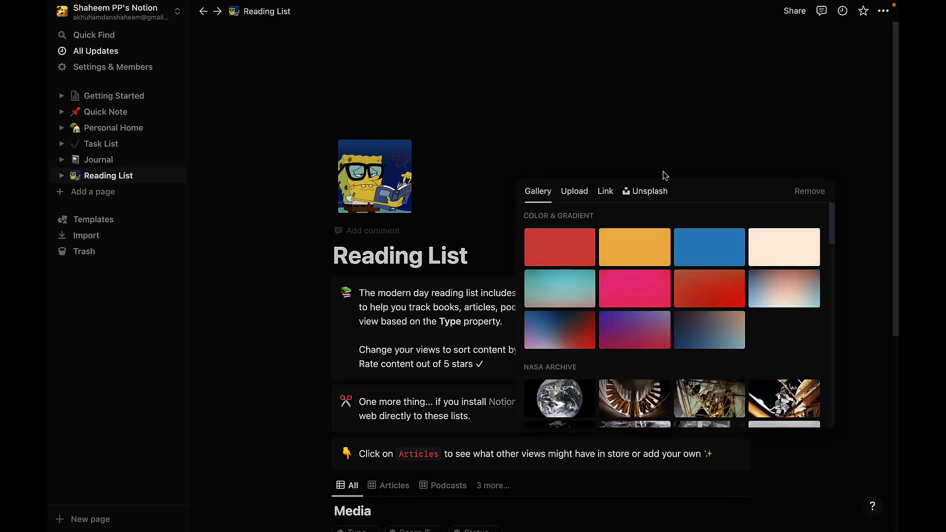
{"action": "left_click", "coordinate": [654, 192]}
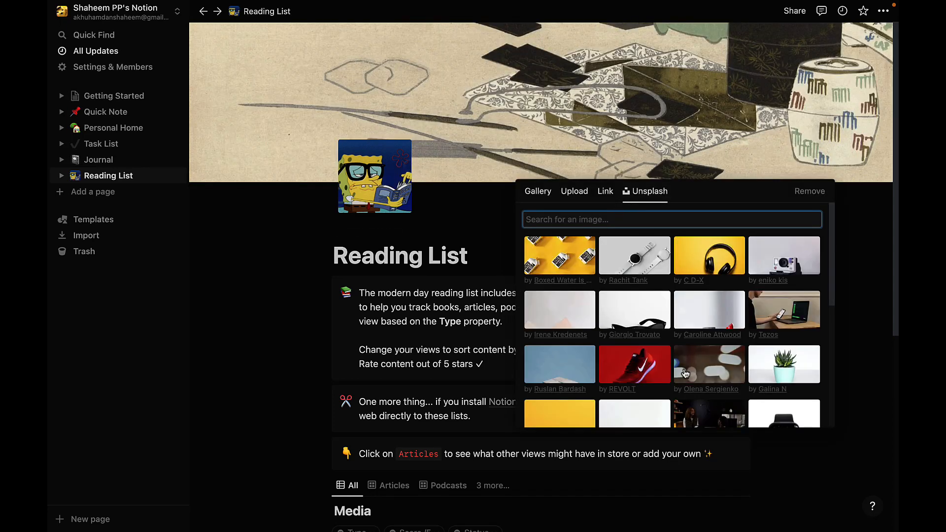
{"action": "scroll", "coordinate": [714, 394], "scroll_direction": "down", "scroll_amount": 5}
{"action": "scroll", "coordinate": [686, 374], "scroll_direction": "up", "scroll_amount": 5}
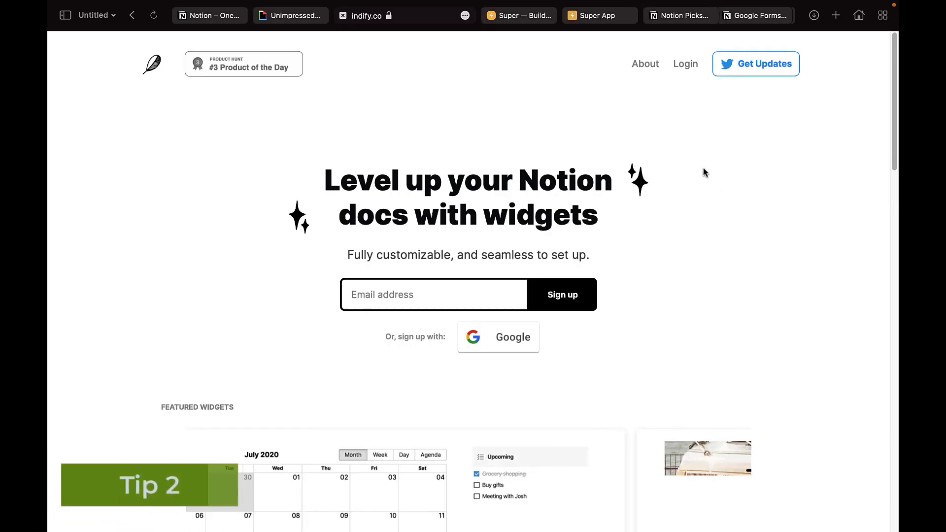
Log in to Indify in the browser and create an untitled Weather widget.
{"action": "left_click", "coordinate": [687, 67]}
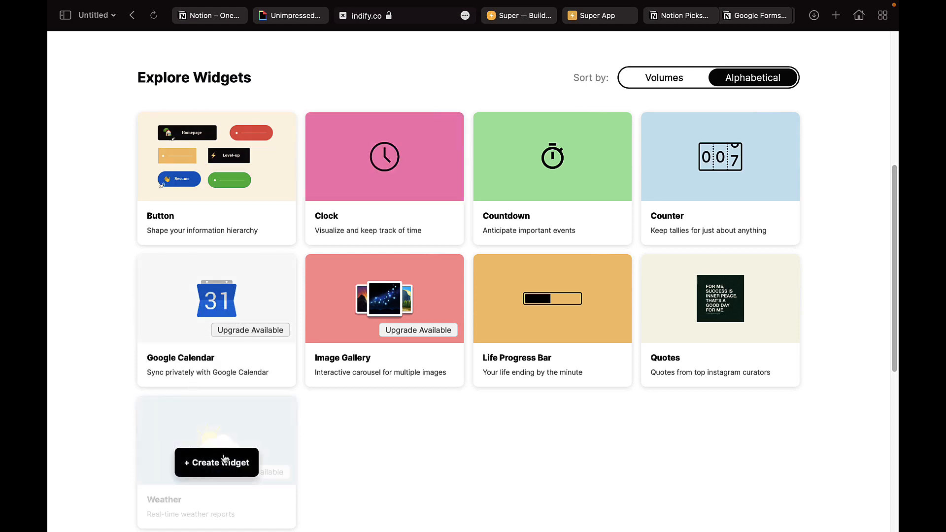
{"action": "left_click", "coordinate": [224, 460]}
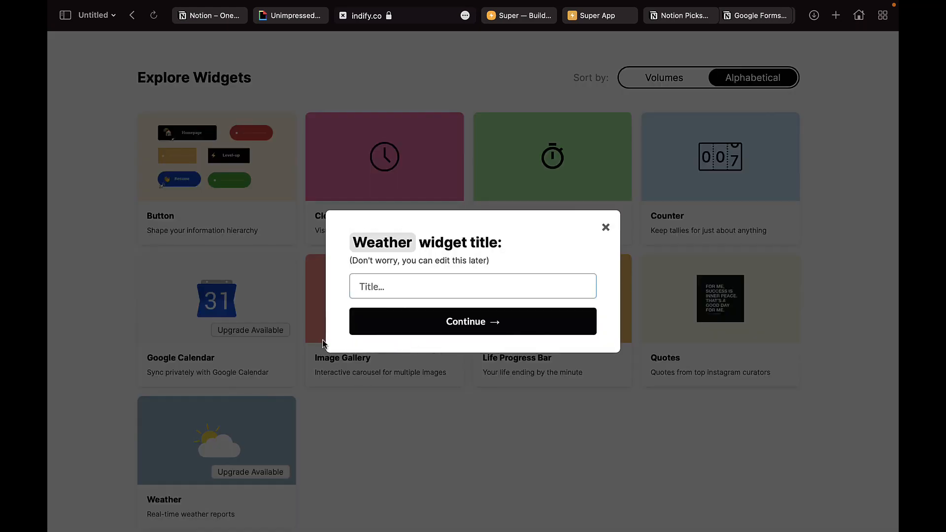
{"action": "key", "text": "Return"}
Configure the weather widget for New Delhi with a seven-day forecast in °C and copy its embed link.
{"action": "scroll", "coordinate": [142, 359], "scroll_direction": "down", "scroll_amount": 10}
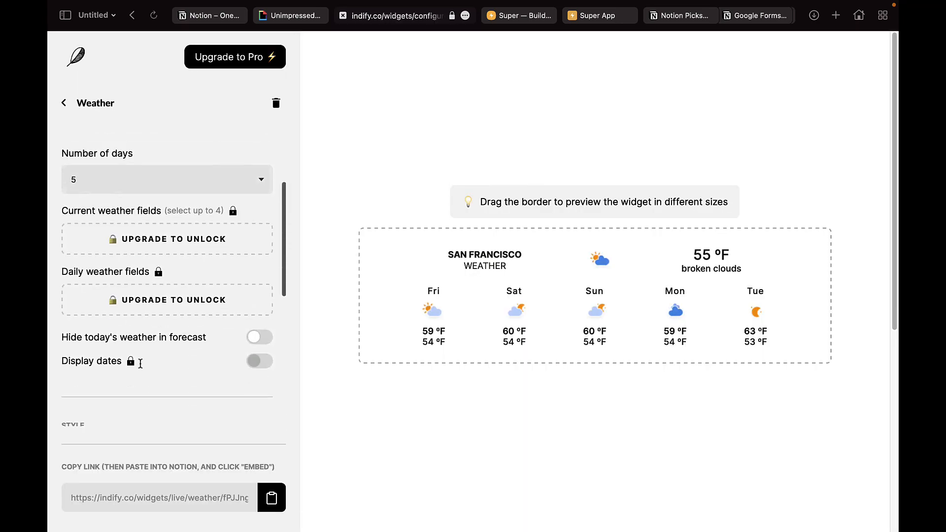
{"action": "scroll", "coordinate": [143, 354], "scroll_direction": "up", "scroll_amount": 10}
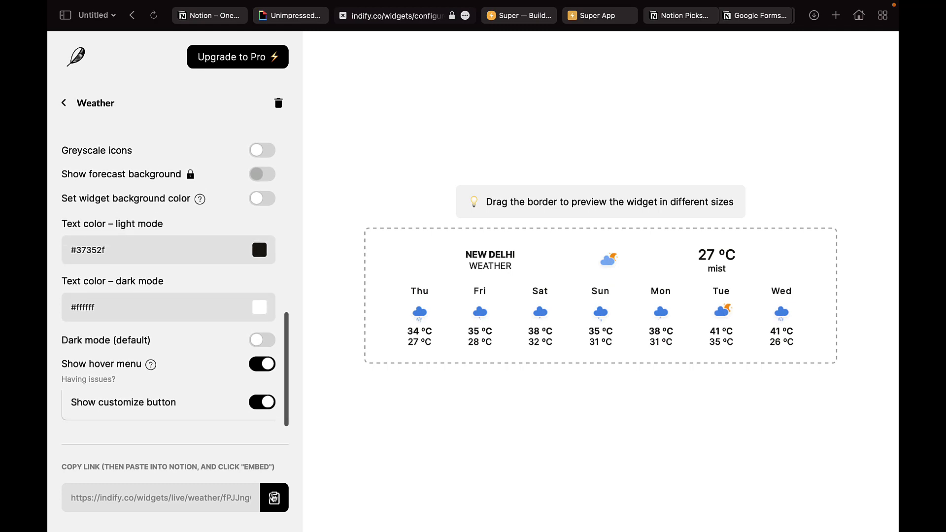
{"action": "left_click", "coordinate": [274, 497]}
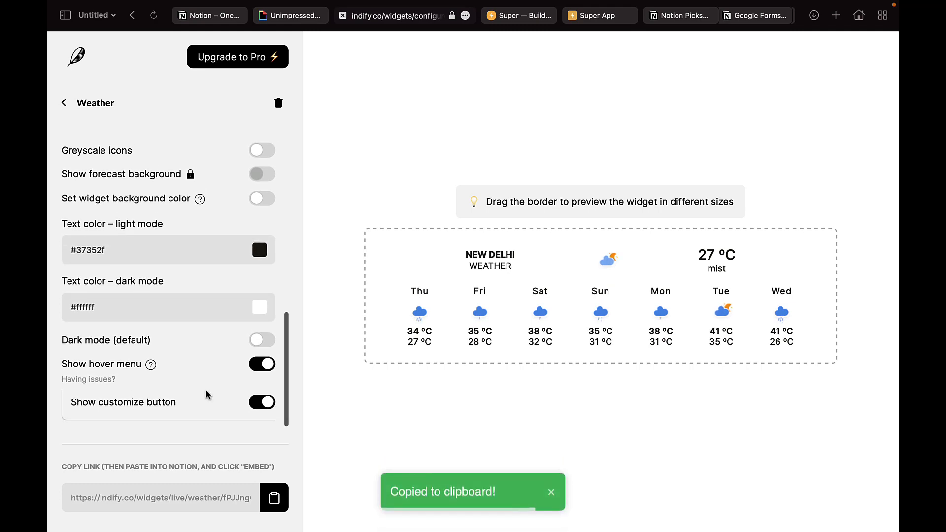
Switch to Notion, embed the copied weather widget below the Media table on the Reading List page, and widen it.
{"action": "key", "text": "ctrl+Up"}
{"action": "left_click", "coordinate": [488, 50]}
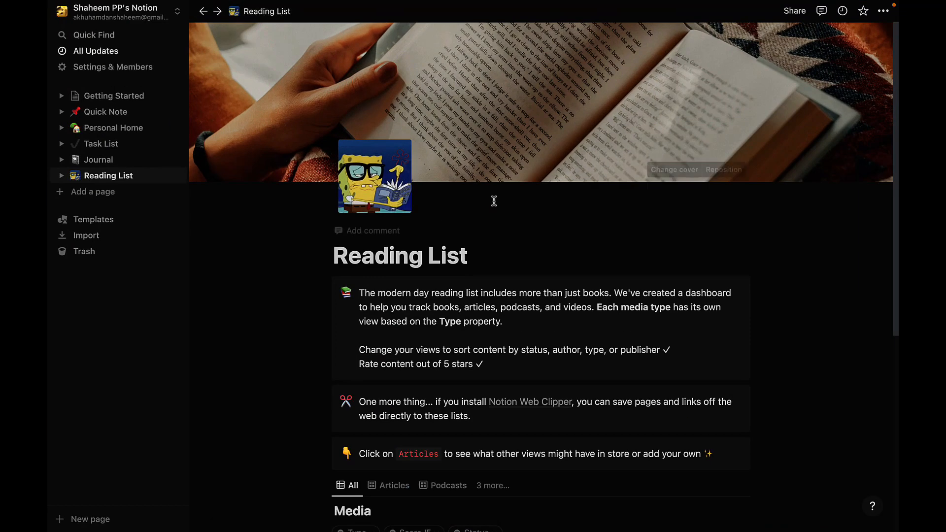
{"action": "scroll", "coordinate": [335, 301], "scroll_direction": "down", "scroll_amount": 6}
{"action": "left_click", "coordinate": [394, 373]}
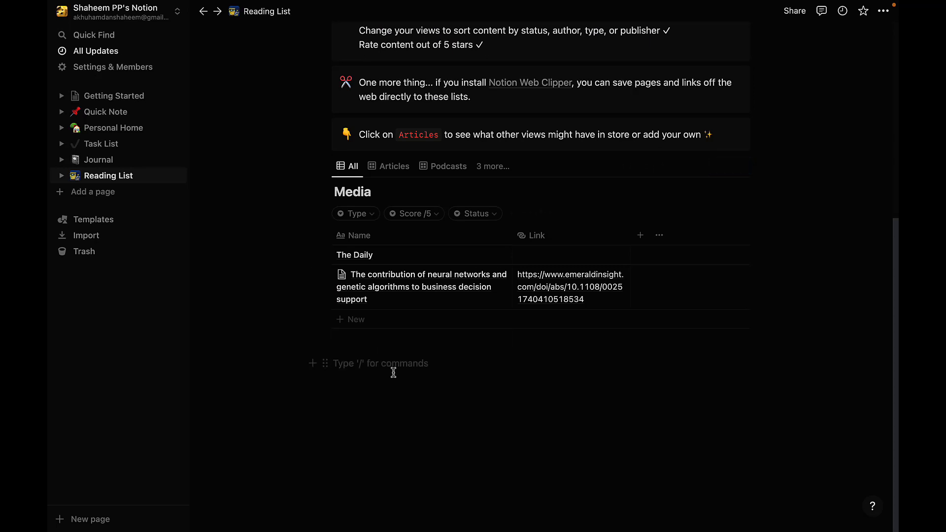
{"action": "key", "text": "super+v"}
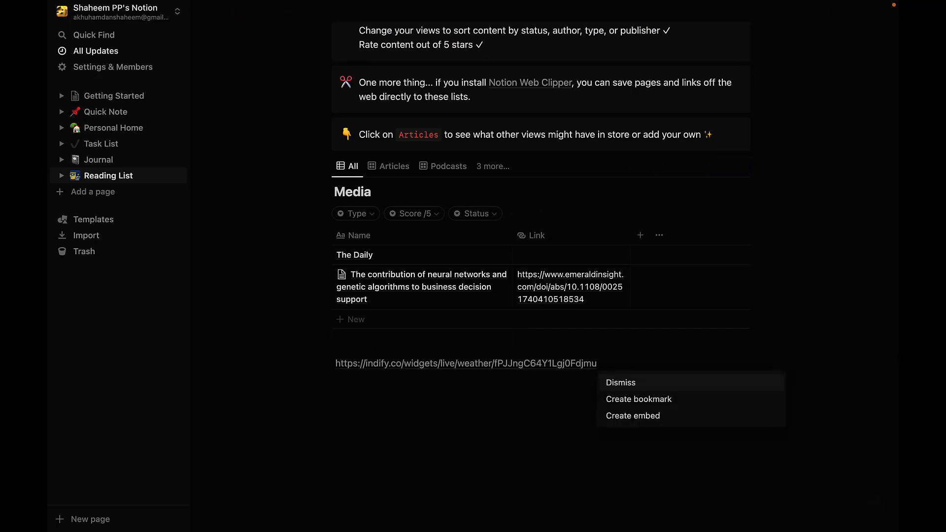
{"action": "key", "text": "Return"}
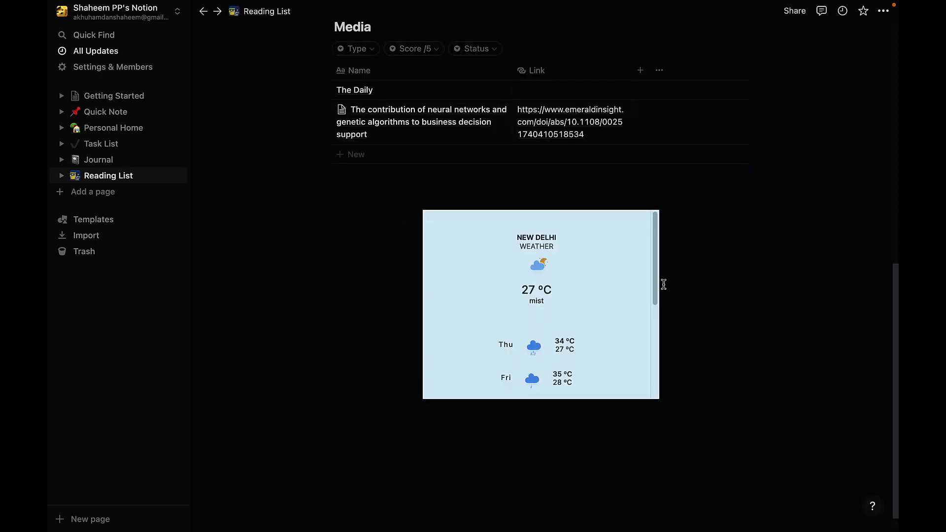
{"action": "left_click_drag", "start_coordinate": [657, 286], "coordinate": [833, 286]}
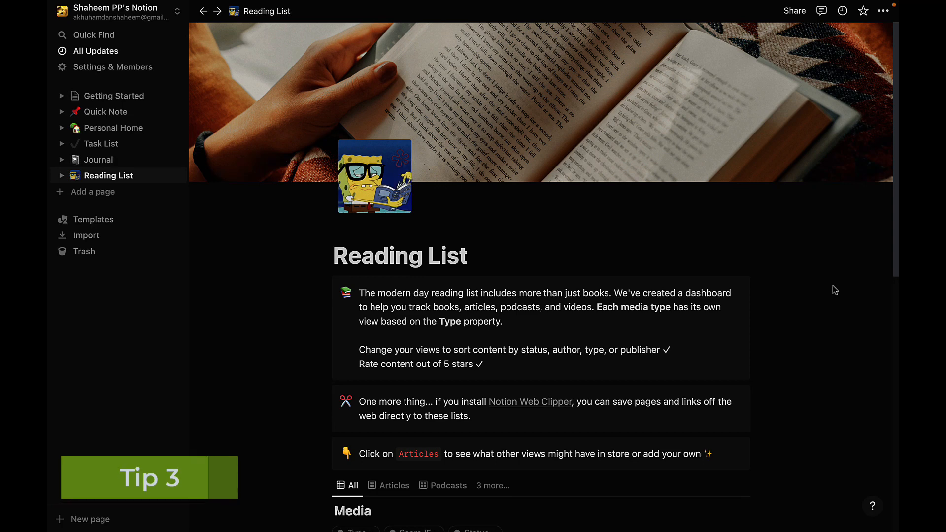
Enable Share to web for the Reading List page.
{"action": "mouse_move", "coordinate": [836, 58]}
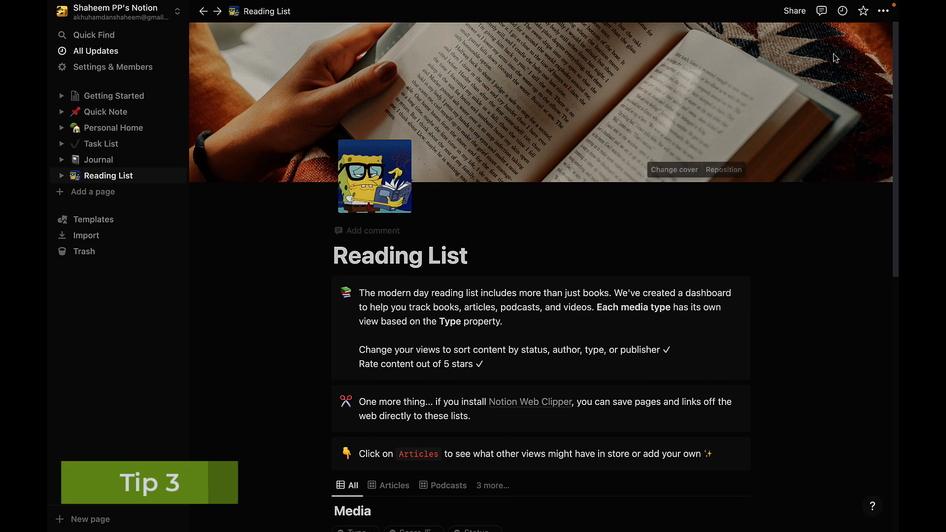
{"action": "left_click", "coordinate": [794, 12]}
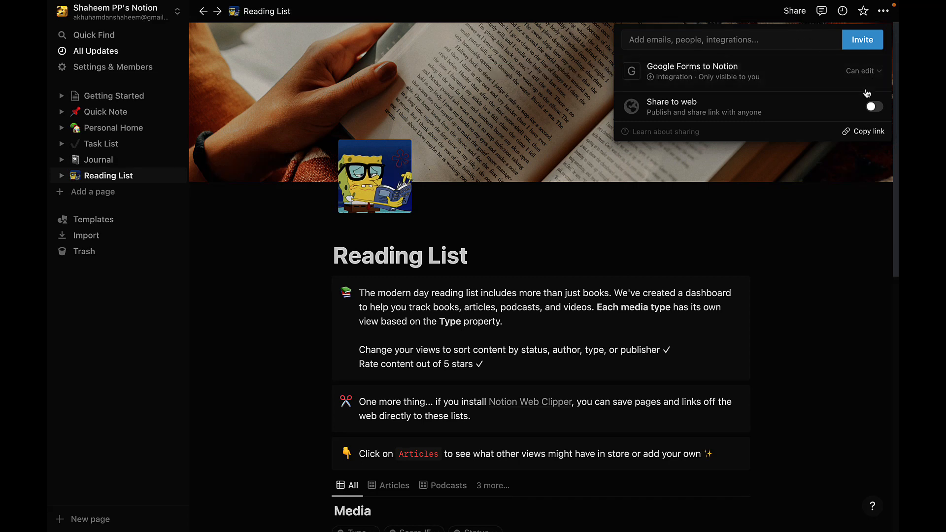
{"action": "left_click", "coordinate": [874, 106]}
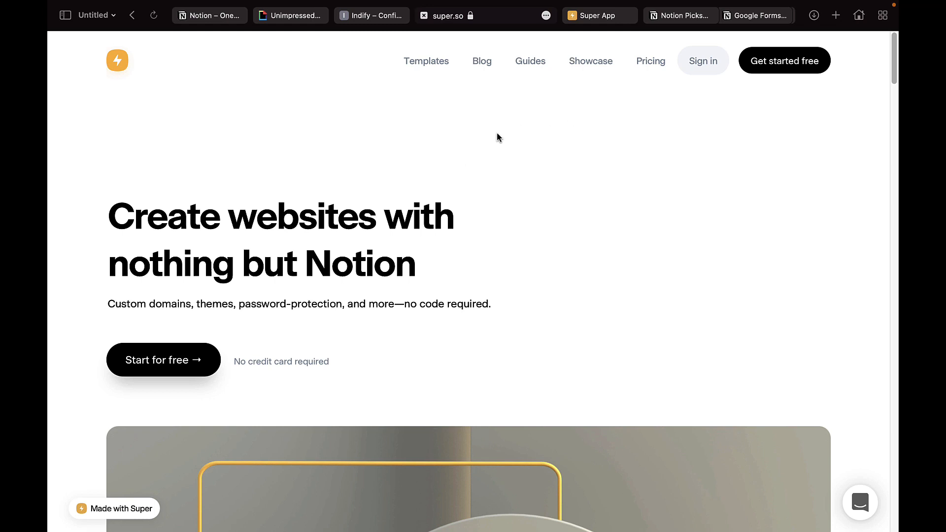
In the Super web app, create a free site named Read List from the Reading List page's Notion URL.
{"action": "key", "text": "ctrl+Tab"}
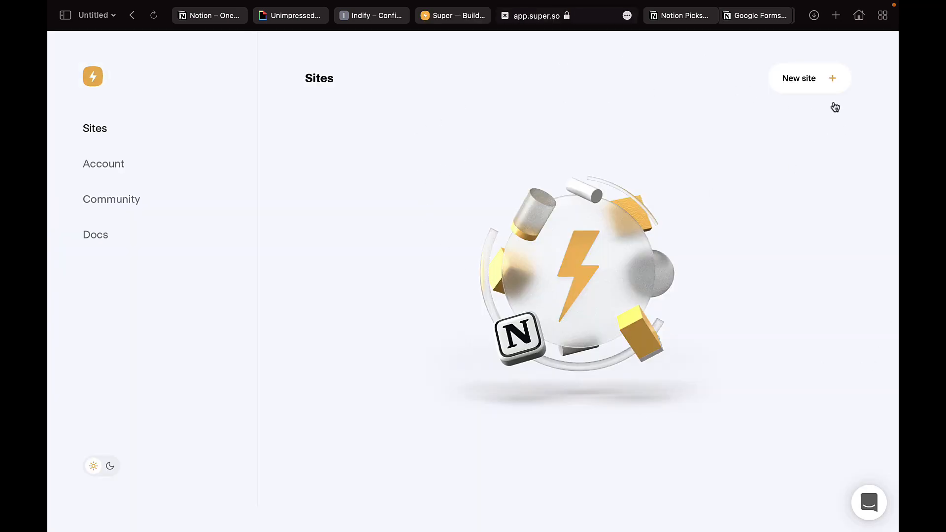
{"action": "left_click", "coordinate": [812, 79]}
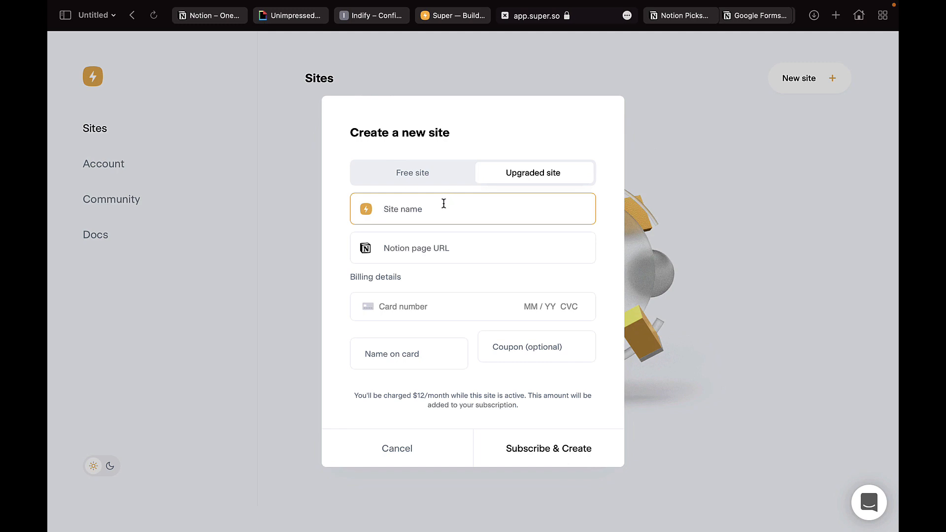
{"action": "left_click", "coordinate": [441, 251]}
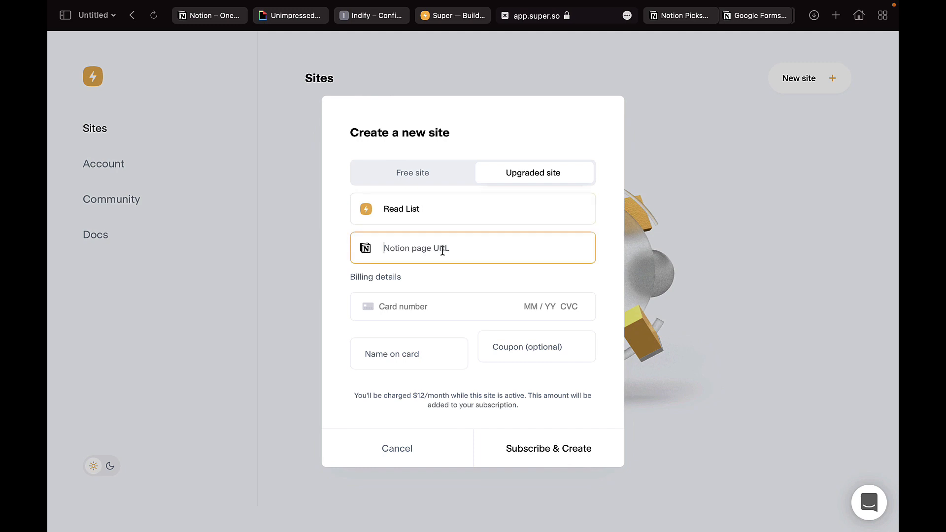
{"action": "key", "text": "super+v"}
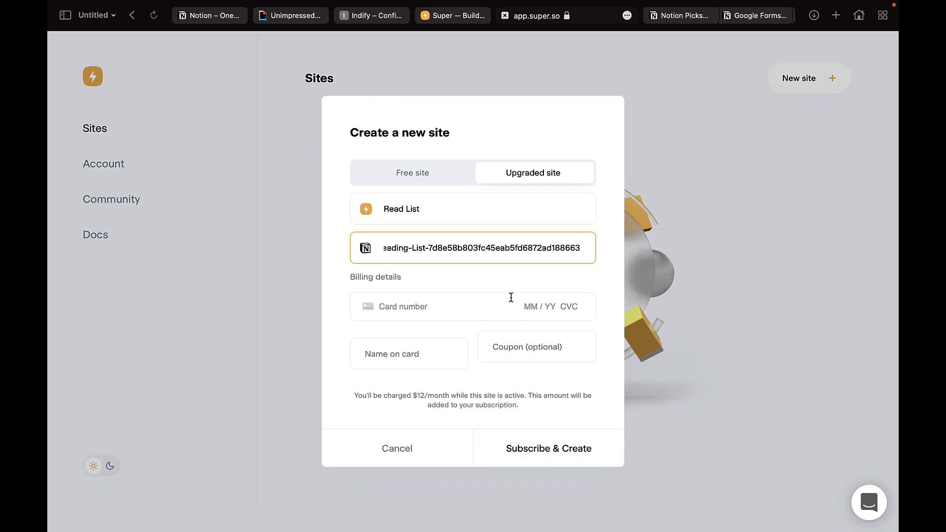
{"action": "left_click", "coordinate": [412, 174]}
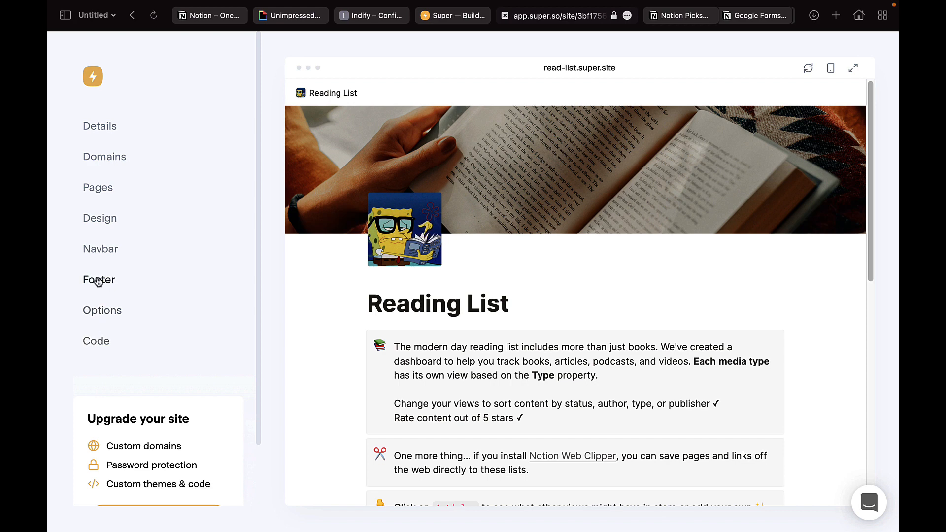
Check the site's custom navbar settings and look through the live page at read-list.super.site.
{"action": "left_click", "coordinate": [100, 250]}
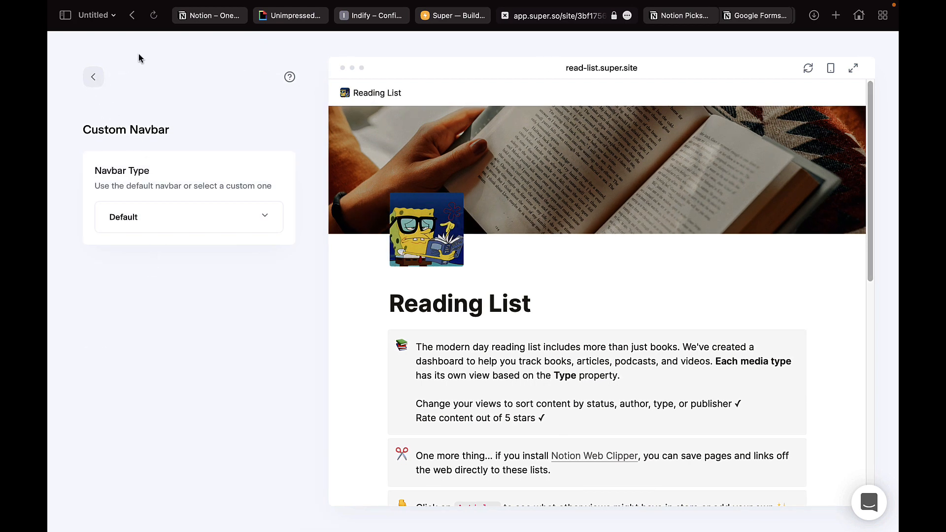
{"action": "left_click", "coordinate": [93, 79]}
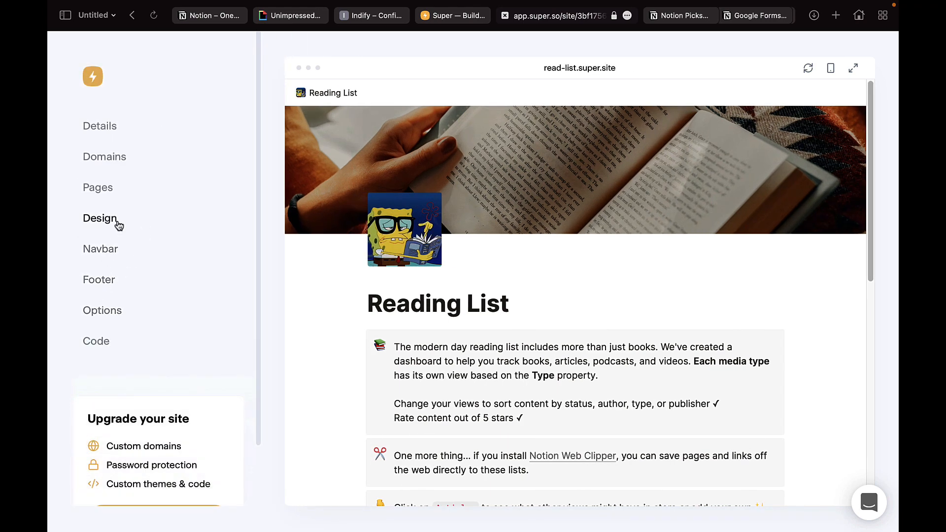
{"action": "left_click", "coordinate": [598, 69]}
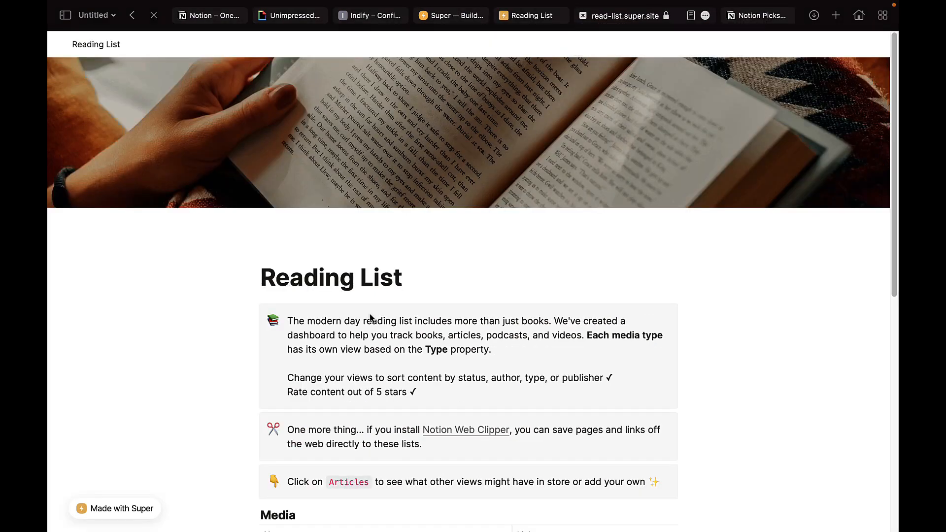
{"action": "scroll", "coordinate": [370, 318], "scroll_direction": "down", "scroll_amount": 10}
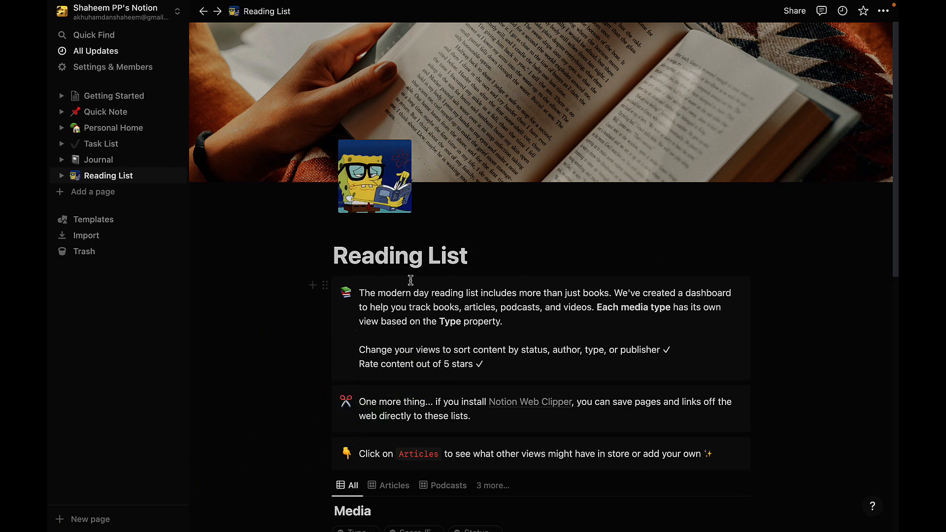
Switch back to Notion and collapse the sidebar beside the Reading List page.
{"action": "mouse_move", "coordinate": [731, 175]}
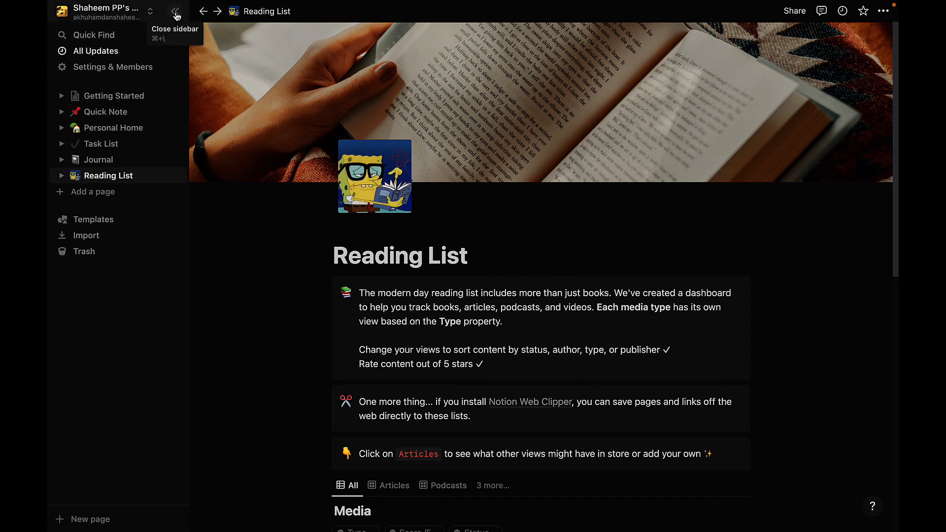
{"action": "left_click", "coordinate": [175, 12]}
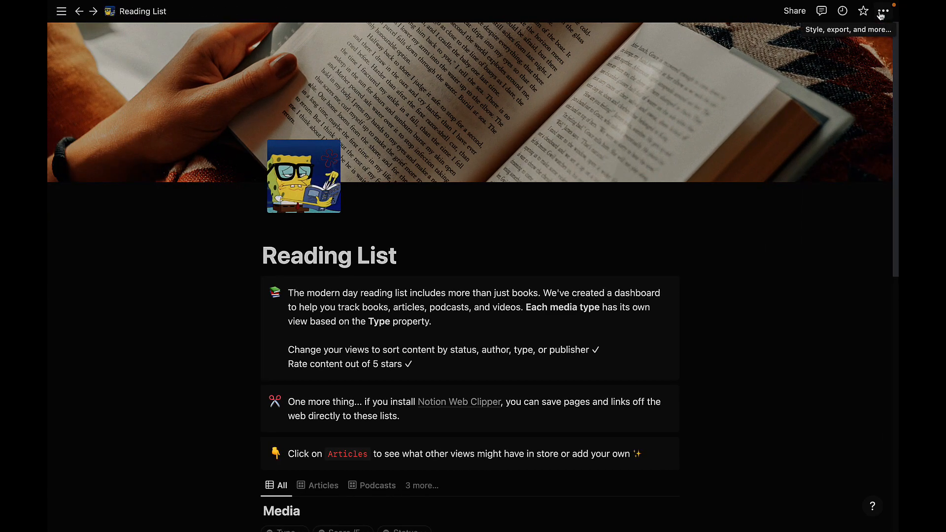
Turn on small text and full width for the Reading List page.
{"action": "left_click", "coordinate": [883, 12]}
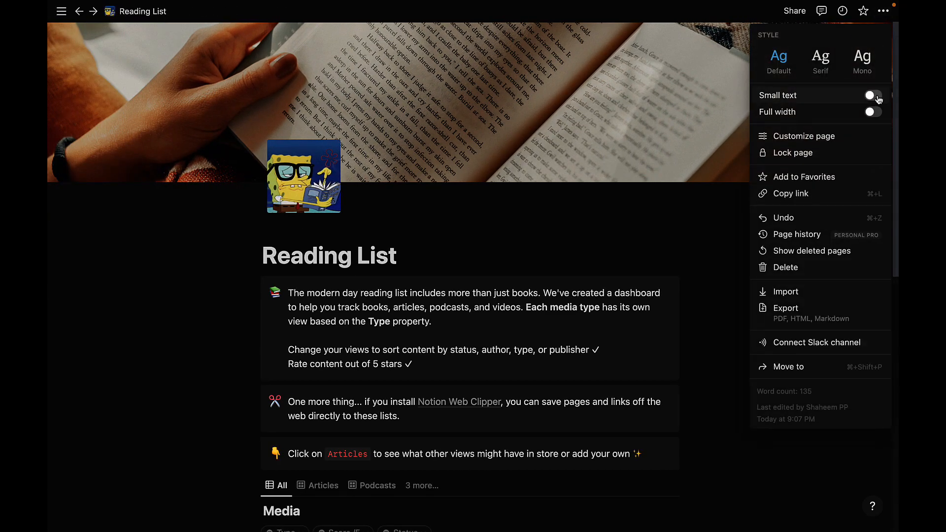
{"action": "left_click", "coordinate": [873, 96]}
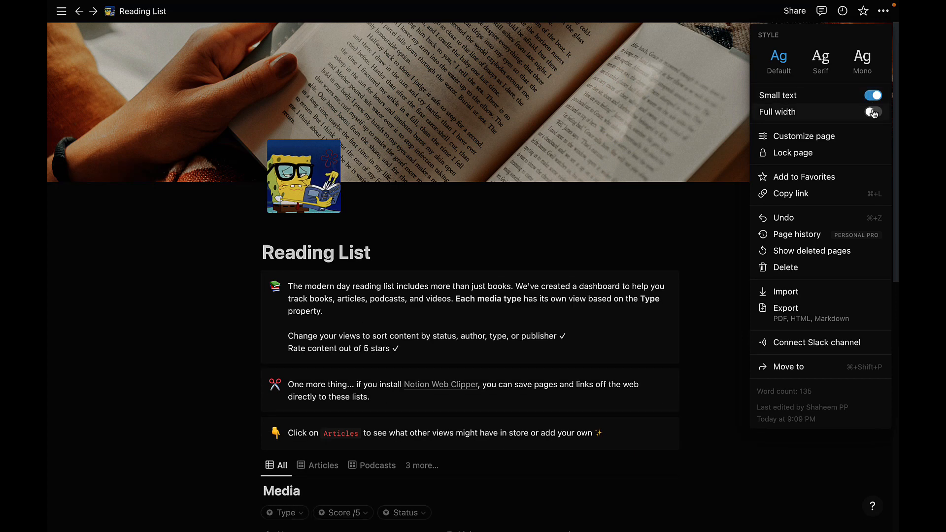
{"action": "left_click", "coordinate": [873, 112]}
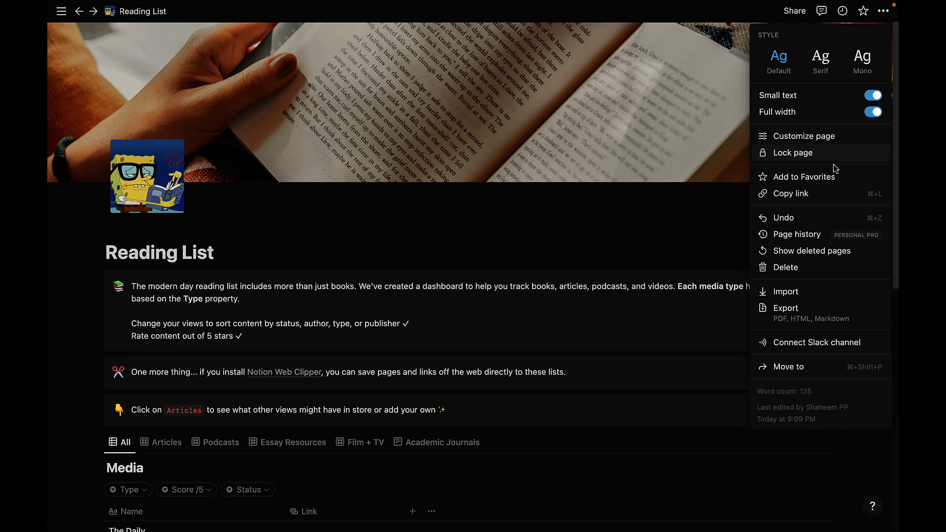
Try the Serif and Mono fonts on the Reading List page, and restore the Default font.
{"action": "left_click", "coordinate": [821, 59]}
{"action": "left_click", "coordinate": [862, 63]}
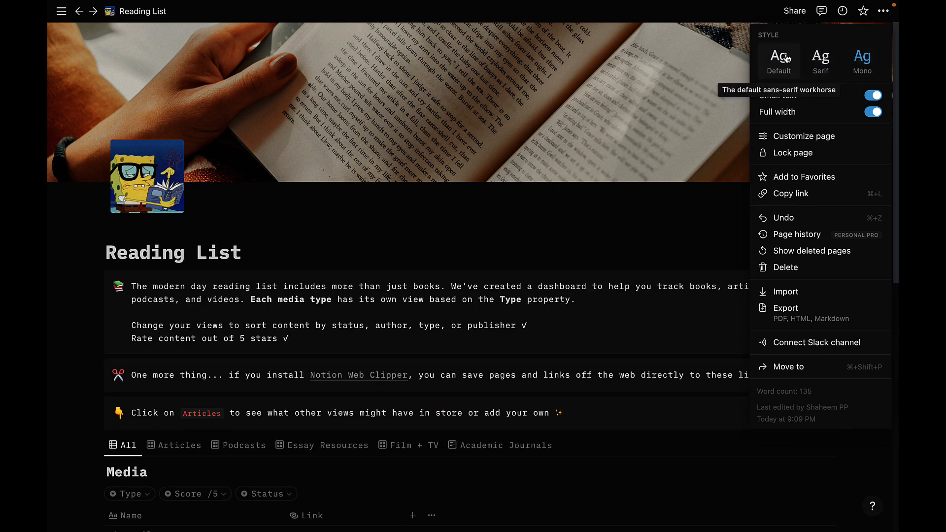
{"action": "left_click", "coordinate": [783, 61]}
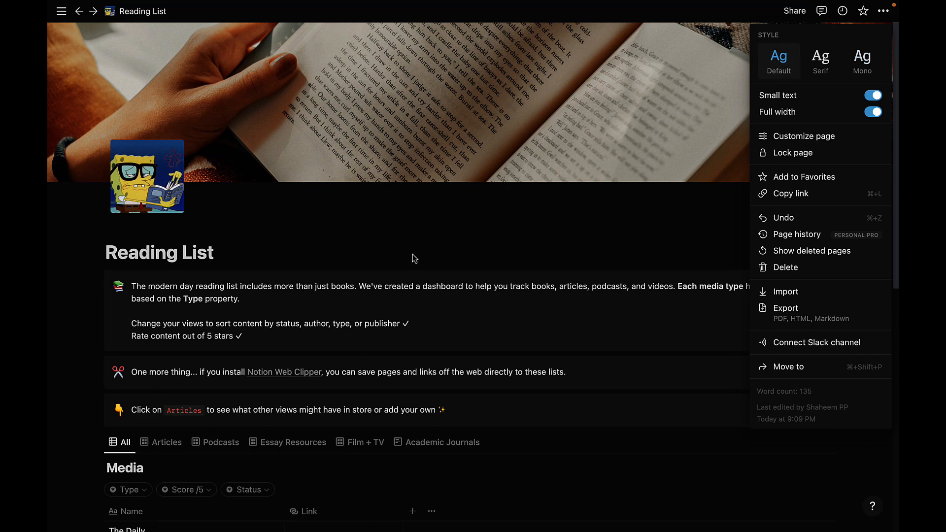
{"action": "left_click", "coordinate": [354, 239]}
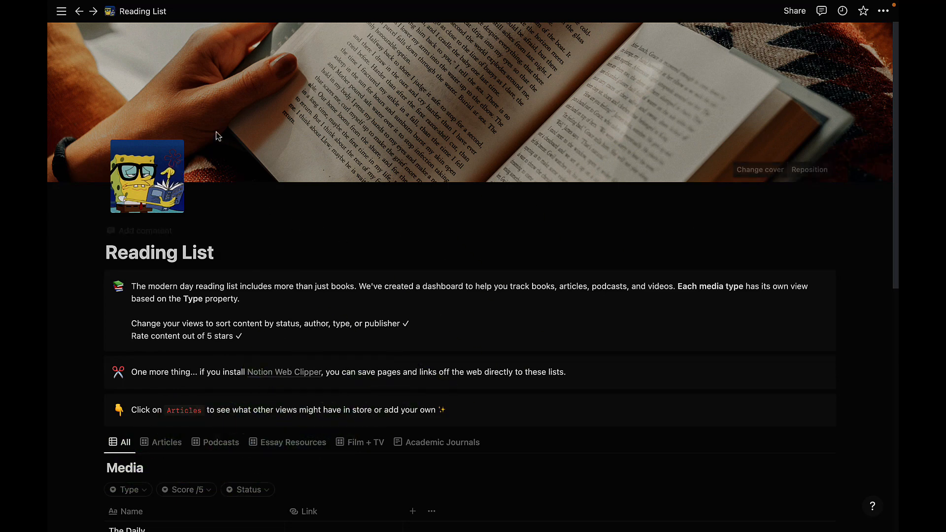
Open the Quick Note page and insert a template button block below the embedded links.
{"action": "mouse_move", "coordinate": [55, 79]}
{"action": "left_click", "coordinate": [89, 148]}
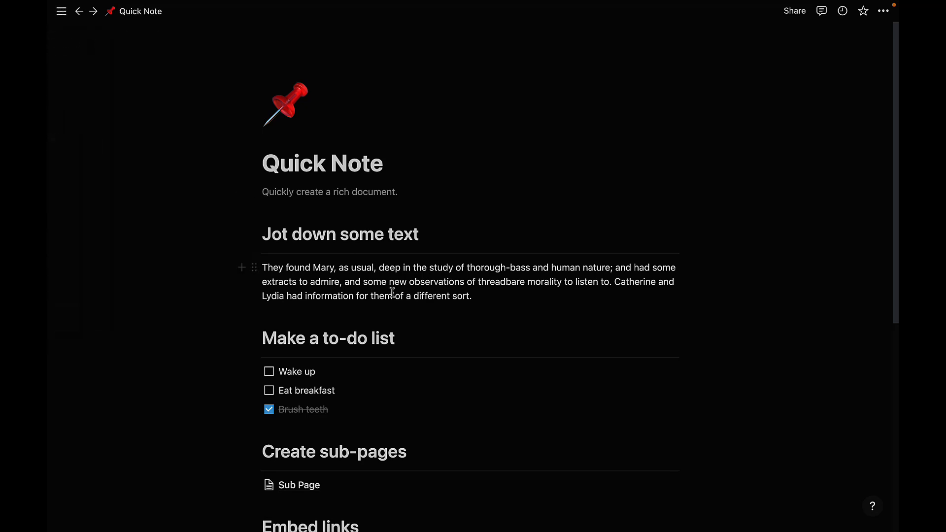
{"action": "scroll", "coordinate": [393, 293], "scroll_direction": "down", "scroll_amount": 2}
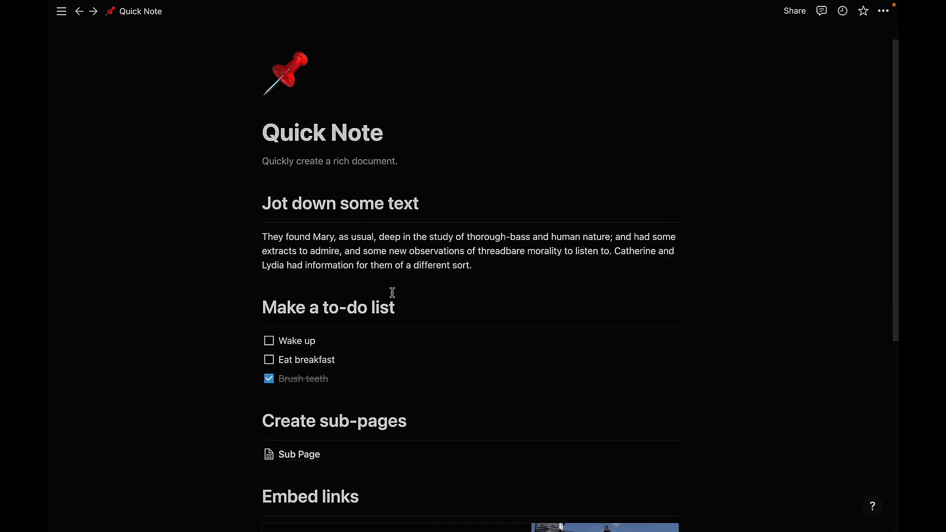
{"action": "scroll", "coordinate": [392, 291], "scroll_direction": "down", "scroll_amount": 20}
{"action": "left_click", "coordinate": [390, 359]}
{"action": "type", "text": "/"}
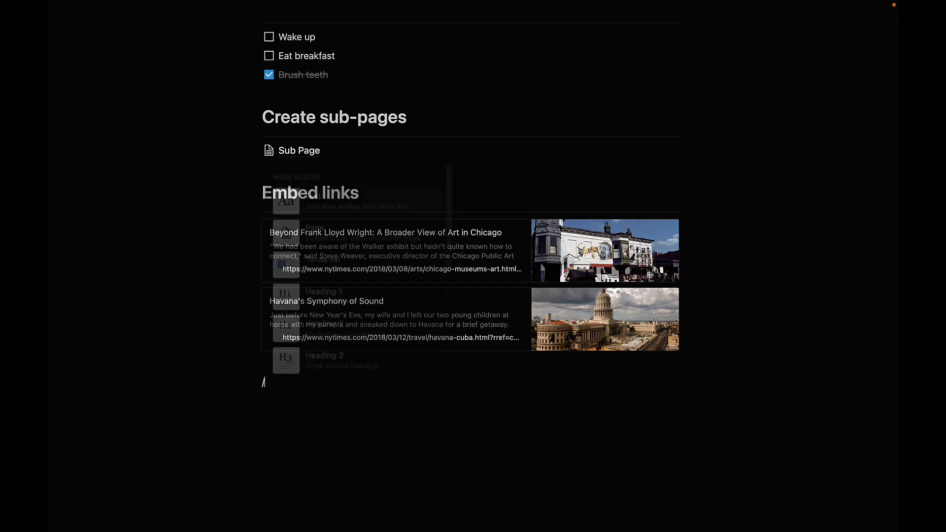
{"action": "type", "text": "templ"}
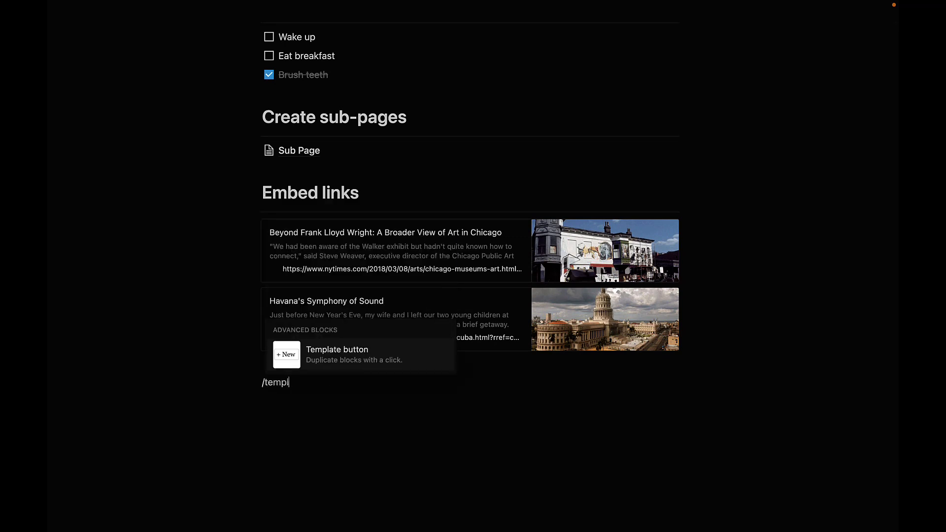
{"action": "type", "text": "at"}
{"action": "key", "text": "Return"}
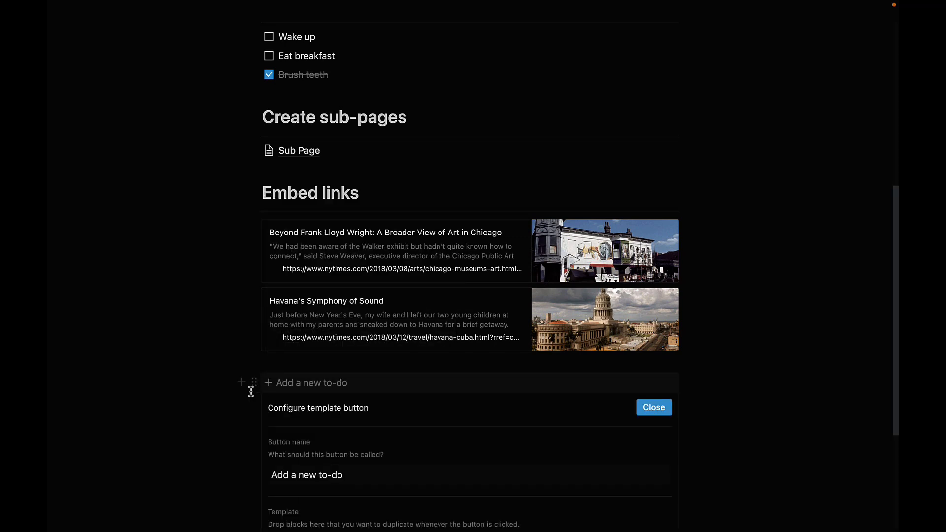
Copy all the Quick Note content into the template button's template, add the heading Name Of QN, and close the configuration.
{"action": "left_click_drag", "start_coordinate": [653, 330], "coordinate": [251, 215]}
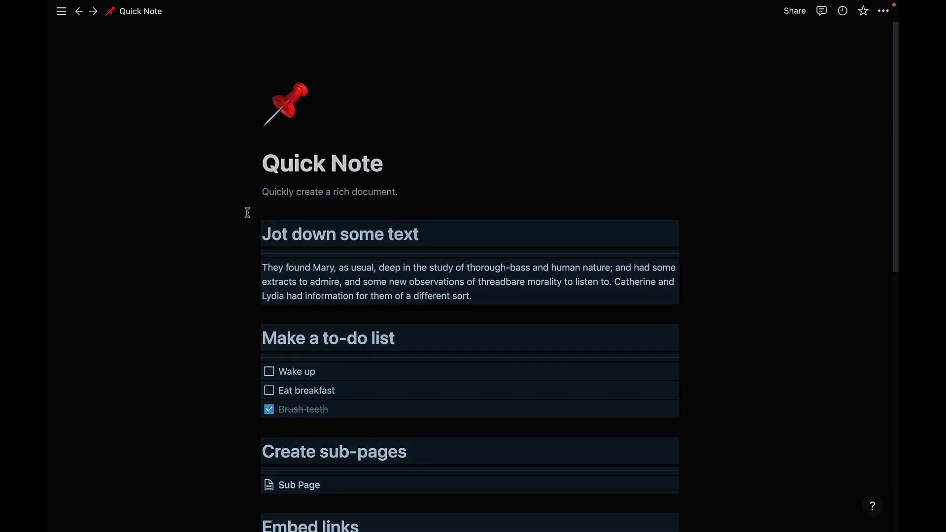
{"action": "scroll", "coordinate": [247, 211], "scroll_direction": "down", "scroll_amount": 10}
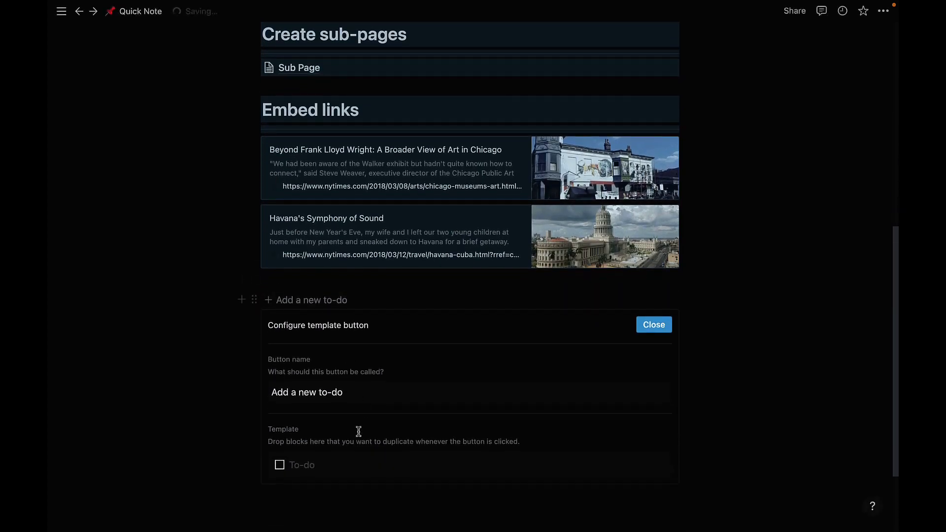
{"action": "left_click_drag", "start_coordinate": [359, 431], "coordinate": [243, 469]}
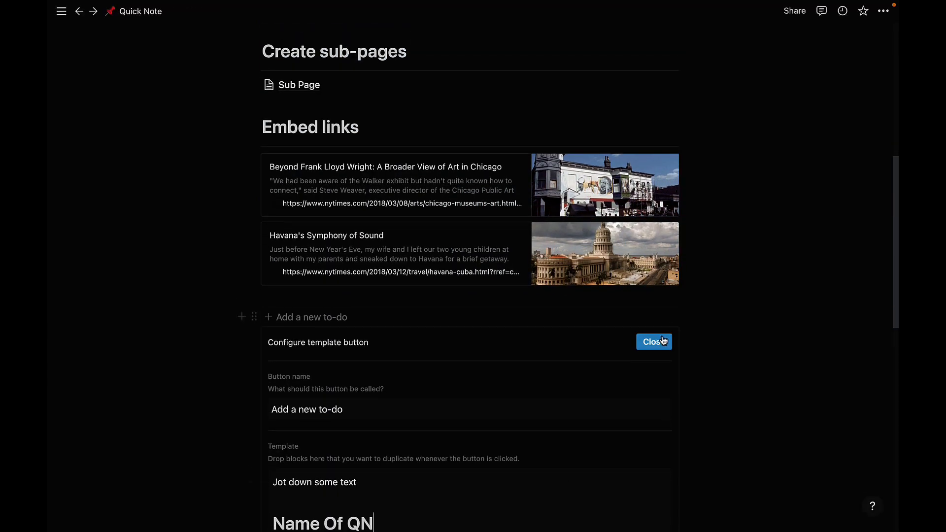
{"action": "left_click", "coordinate": [663, 341]}
Delete the original content blocks above the template button, and use the button to generate a fresh copy of the template.
{"action": "left_click_drag", "start_coordinate": [715, 317], "coordinate": [228, 58]}
{"action": "key", "text": "BackSpace"}
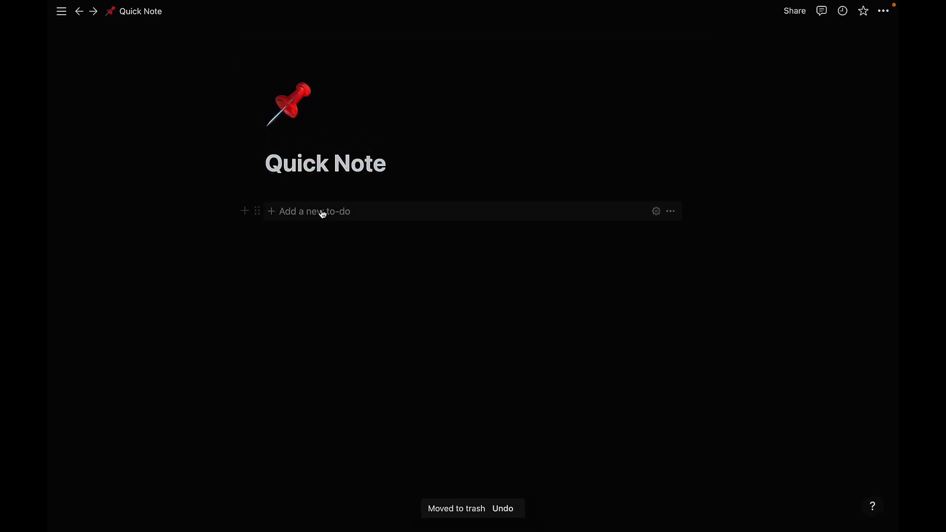
{"action": "key", "text": "ctrl+z"}
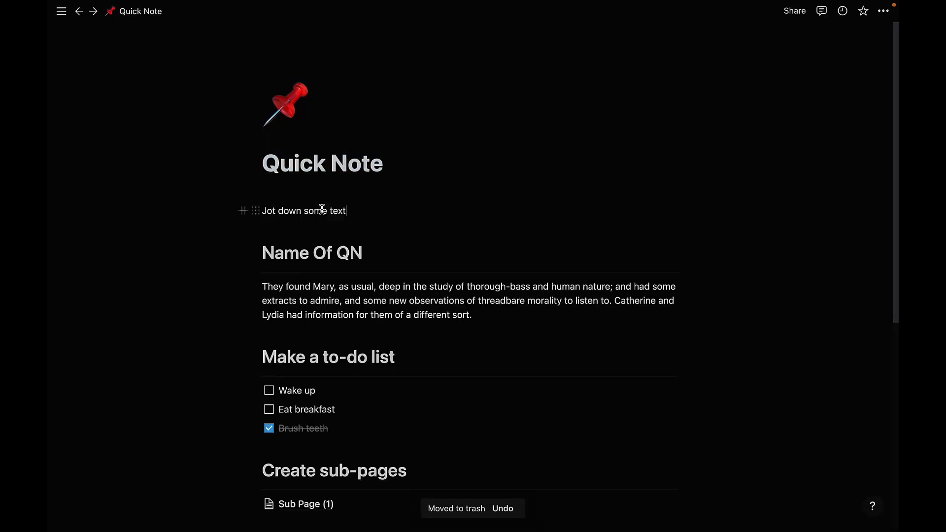
{"action": "scroll", "coordinate": [311, 274], "scroll_direction": "down", "scroll_amount": 1}
{"action": "scroll", "coordinate": [312, 274], "scroll_direction": "down", "scroll_amount": 5}
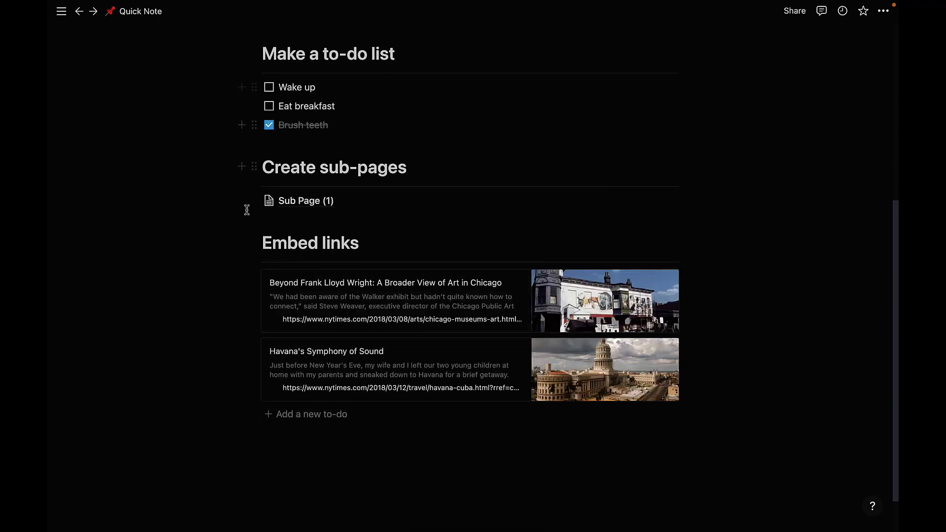
{"action": "scroll", "coordinate": [423, 184], "scroll_direction": "up", "scroll_amount": 4}
{"action": "scroll", "coordinate": [422, 184], "scroll_direction": "up", "scroll_amount": 2}
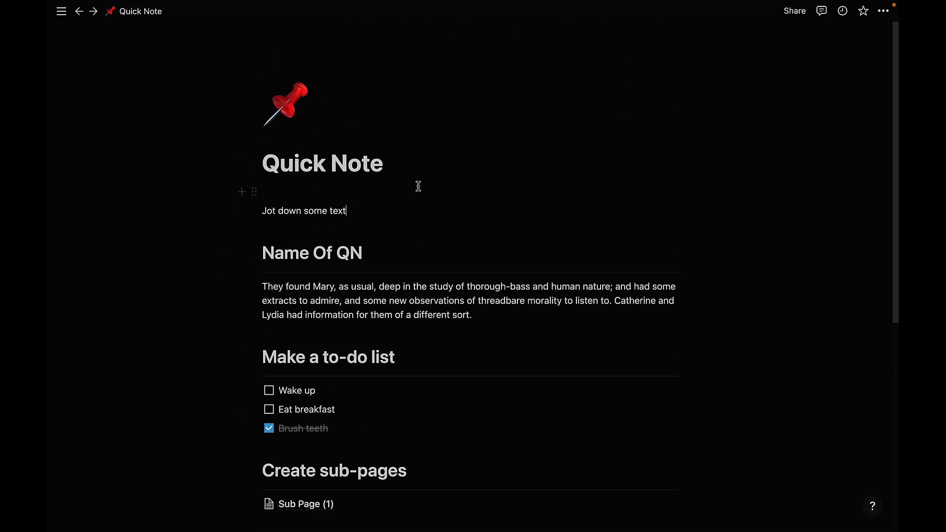
Insert an empty toggle list below the template button at the end of the Quick Note page.
{"action": "left_click_drag", "start_coordinate": [487, 314], "coordinate": [306, 315]}
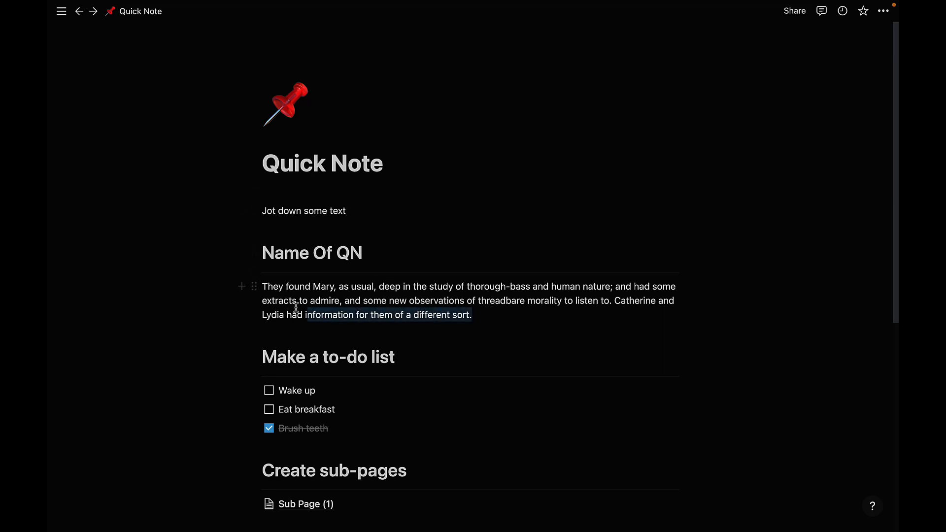
{"action": "scroll", "coordinate": [498, 463], "scroll_direction": "down", "scroll_amount": 7}
{"action": "left_click", "coordinate": [499, 463]}
{"action": "type", "text": "/toggl"}
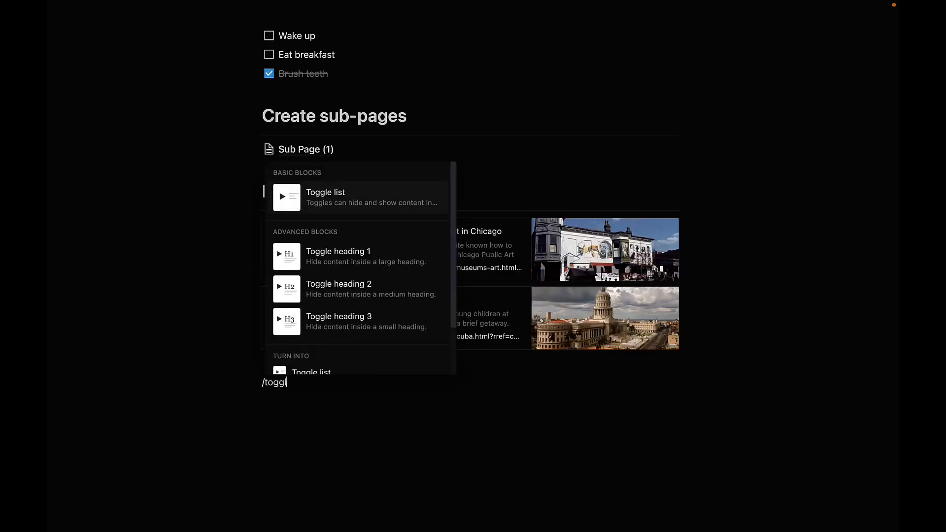
{"action": "key", "text": "Return"}
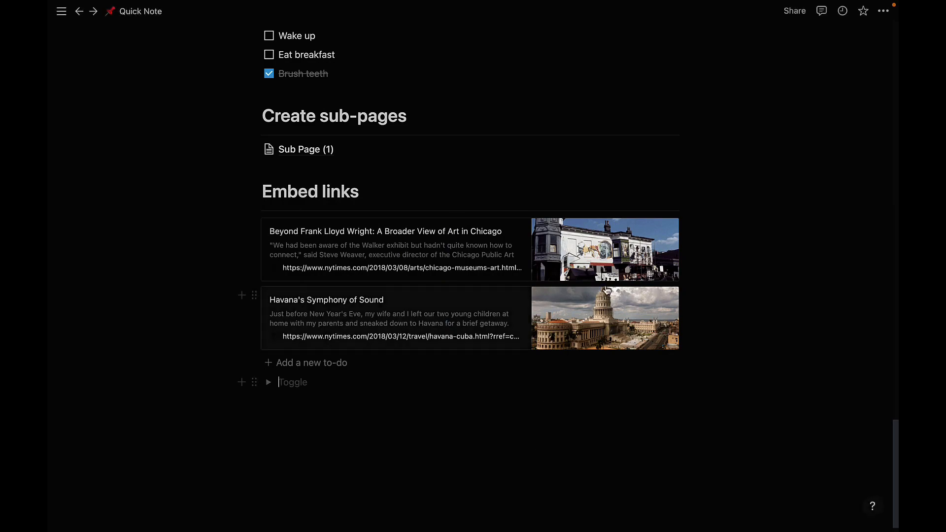
Move all the content blocks above the template button into the toggle list, and check that the toggle expands and collapses.
{"action": "left_click_drag", "start_coordinate": [721, 318], "coordinate": [183, 30]}
{"action": "scroll", "coordinate": [256, 305], "scroll_direction": "down", "scroll_amount": 8}
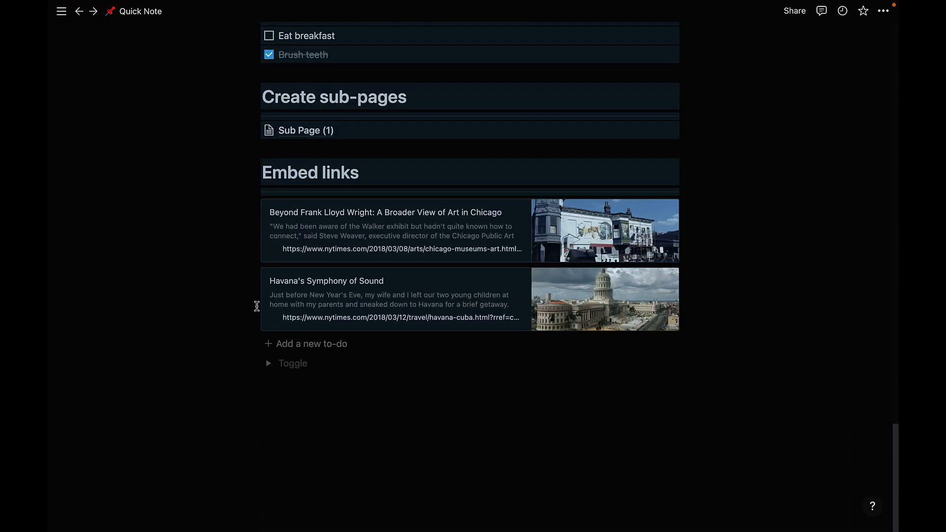
{"action": "left_click_drag", "start_coordinate": [254, 276], "coordinate": [283, 364]}
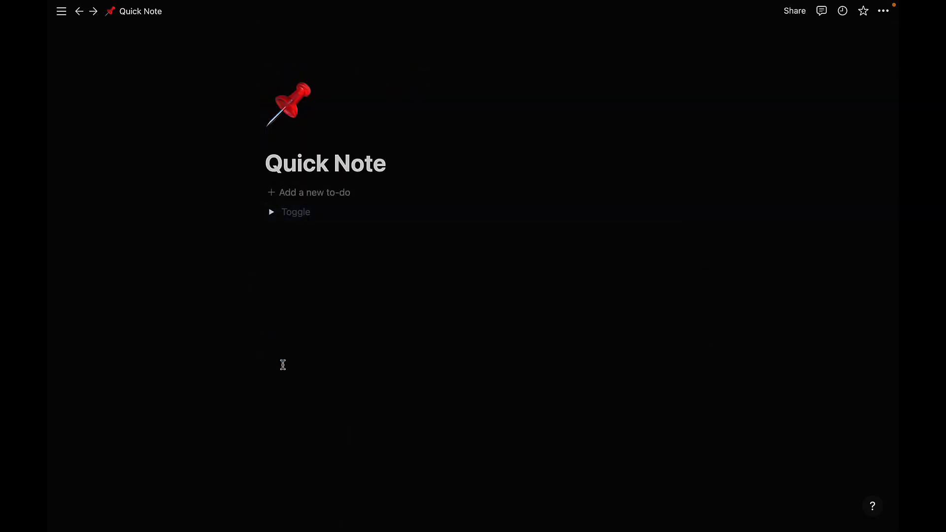
{"action": "left_click", "coordinate": [270, 212]}
{"action": "left_click", "coordinate": [269, 213]}
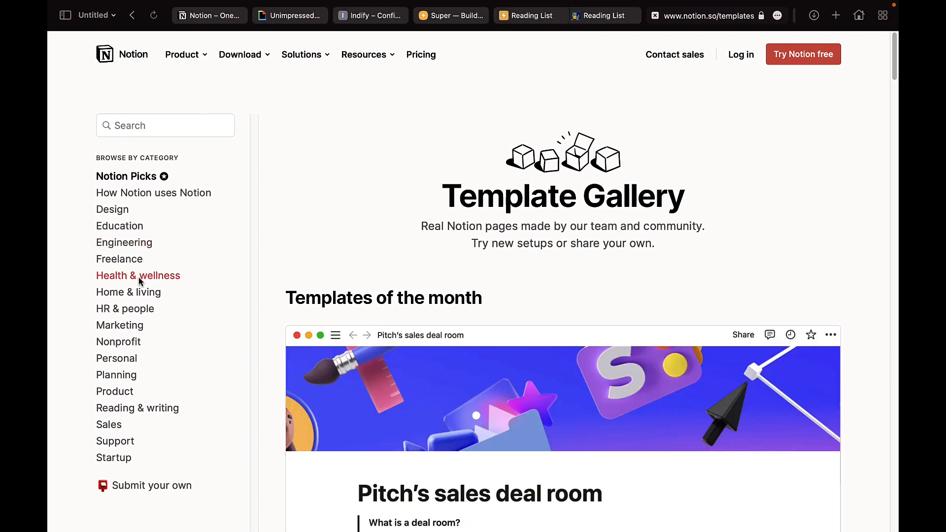
In the browser's Notion Template Gallery, look through the monthly templates and the Reading & writing category, and open the Book list template.
{"action": "scroll", "coordinate": [126, 378], "scroll_direction": "down", "scroll_amount": 2}
{"action": "scroll", "coordinate": [127, 377], "scroll_direction": "down", "scroll_amount": 4}
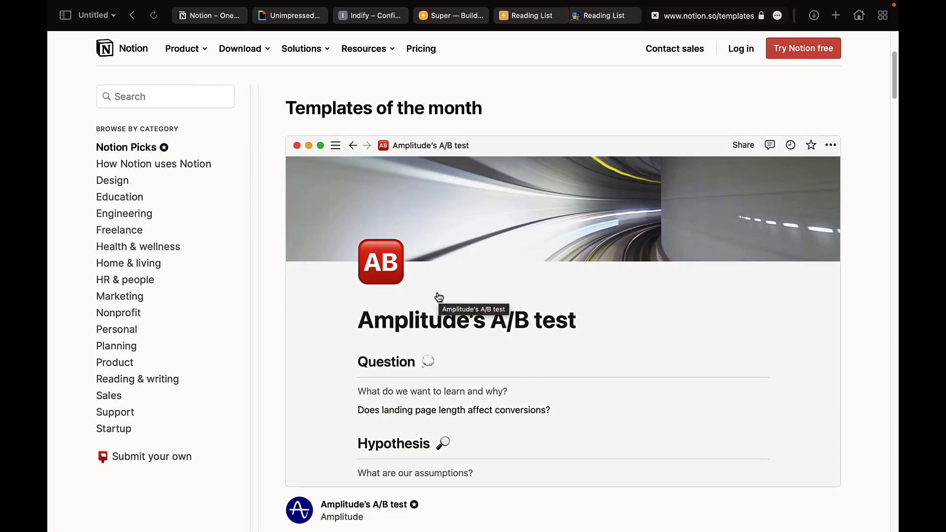
{"action": "scroll", "coordinate": [464, 331], "scroll_direction": "up", "scroll_amount": 5}
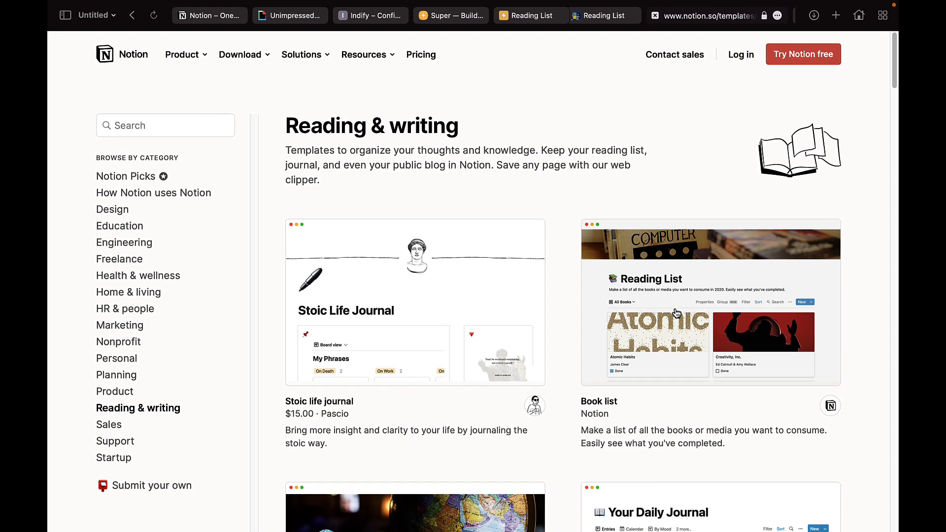
{"action": "left_click", "coordinate": [676, 312]}
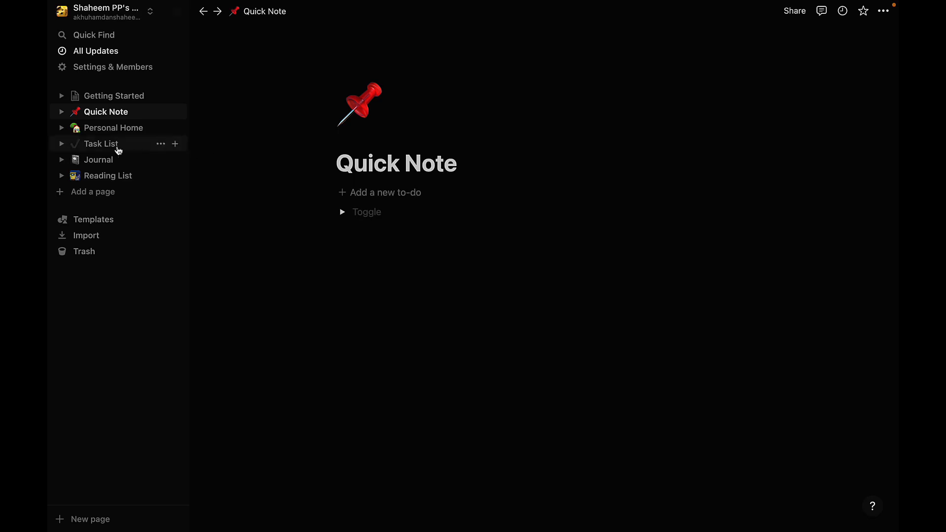
Switch back to Notion, open the Personal Home page and look through the images stacked below its Daily and Life sections.
{"action": "left_click", "coordinate": [110, 129]}
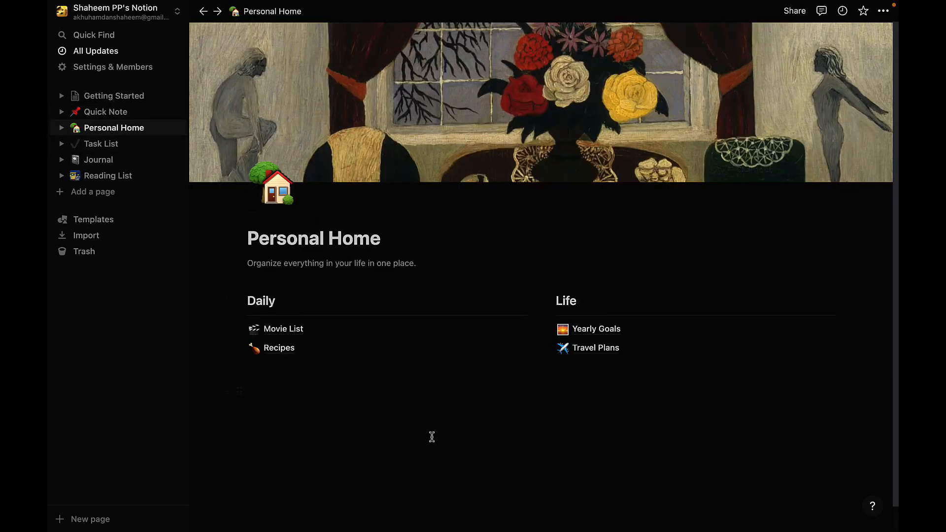
{"action": "scroll", "coordinate": [680, 379], "scroll_direction": "down", "scroll_amount": 10}
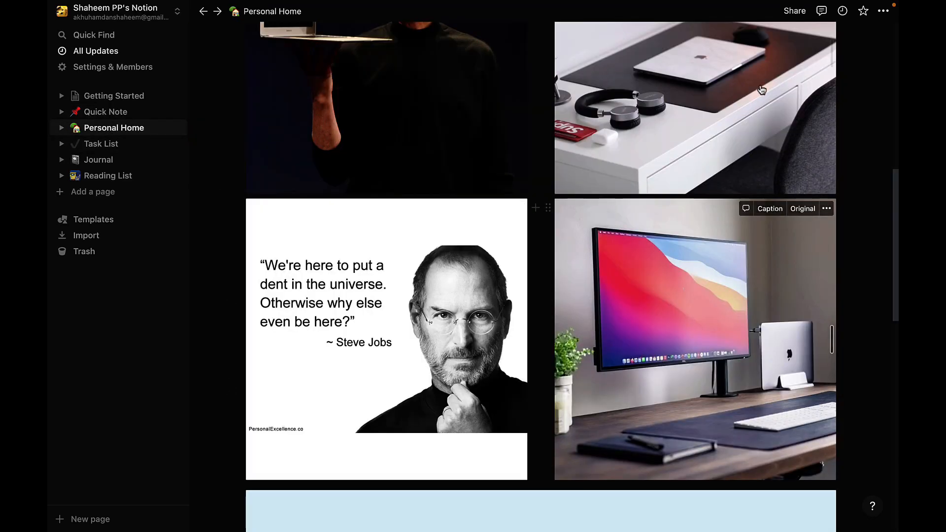
{"action": "scroll", "coordinate": [704, 374], "scroll_direction": "down", "scroll_amount": 3}
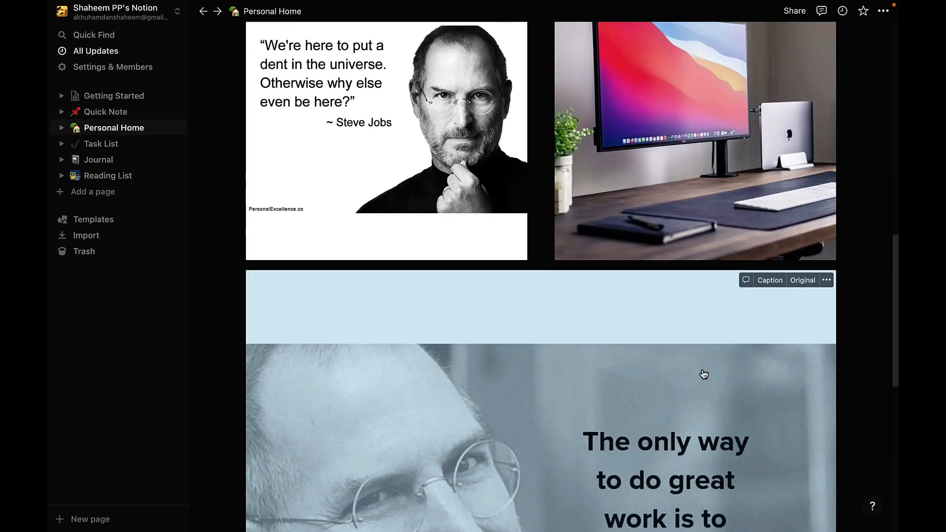
{"action": "scroll", "coordinate": [703, 374], "scroll_direction": "up", "scroll_amount": 15}
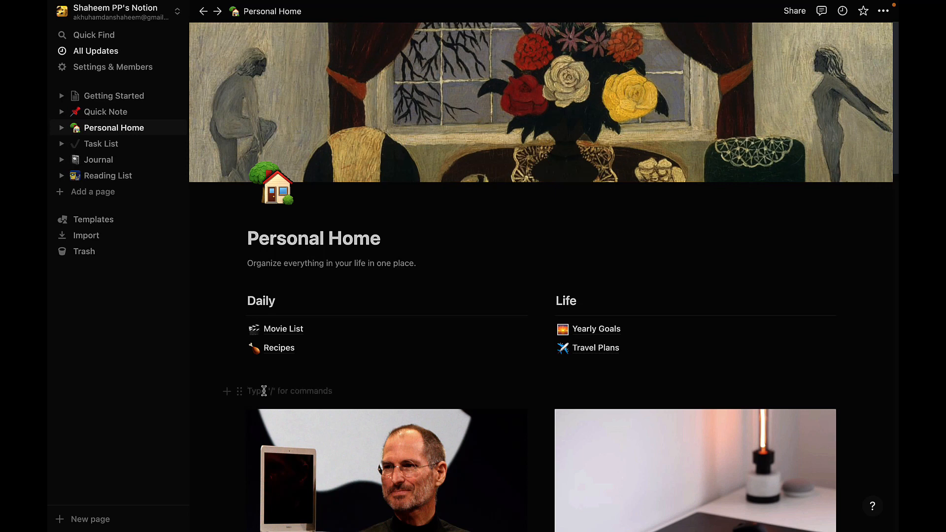
Replace the stacked images below the Daily and Life sections with an inline gallery view holding the same images.
{"action": "type", "text": "/"}
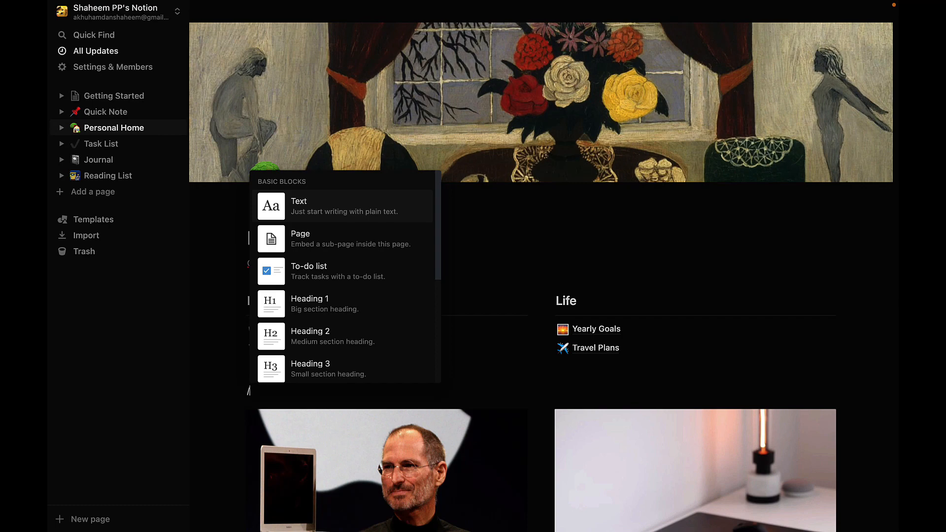
{"action": "key", "text": "BackSpace"}
{"action": "scroll", "coordinate": [670, 443], "scroll_direction": "down", "scroll_amount": 3}
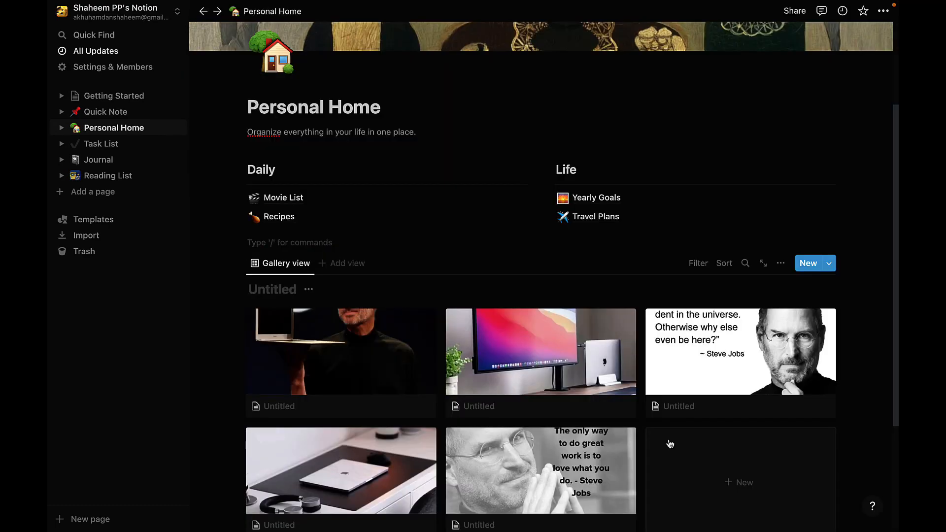
Set the gallery view's layout to Page content card preview and Large card size, with Fit image turned on.
{"action": "scroll", "coordinate": [671, 444], "scroll_direction": "down", "scroll_amount": 4}
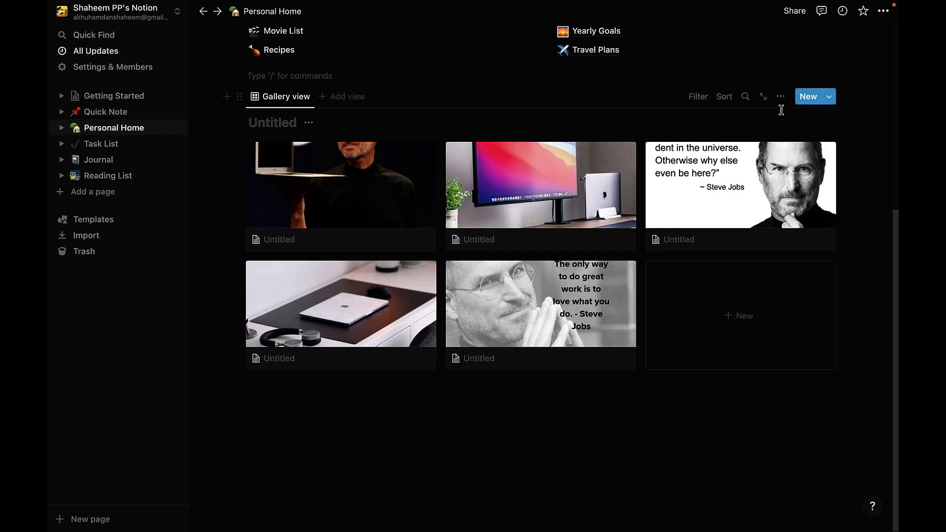
{"action": "left_click", "coordinate": [781, 96]}
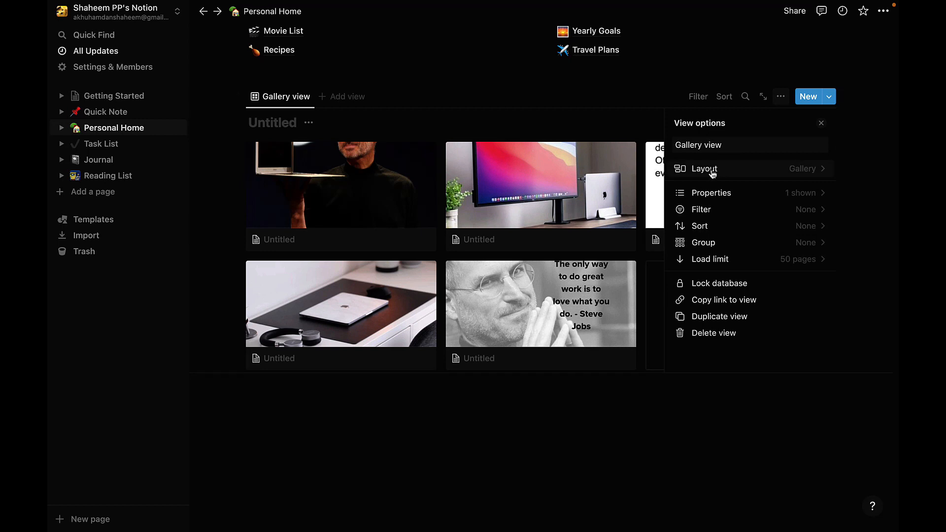
{"action": "left_click", "coordinate": [713, 170]}
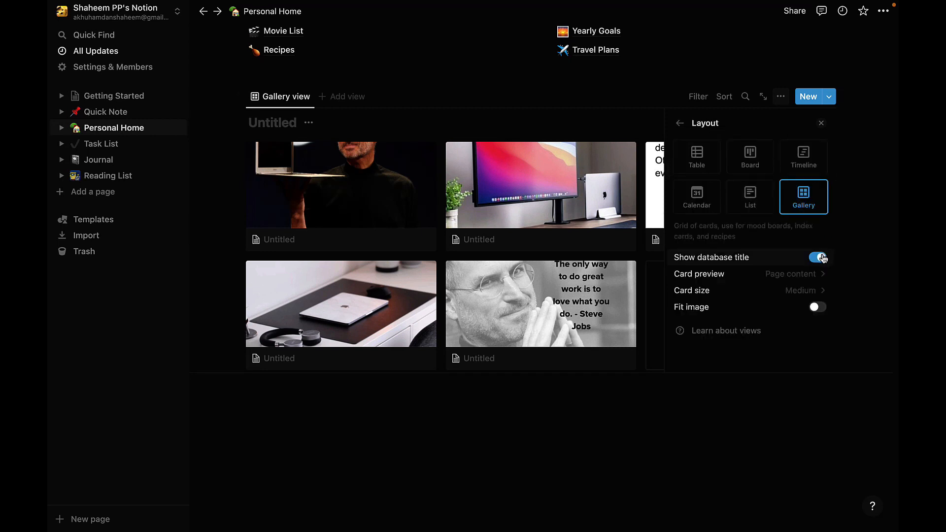
{"action": "left_click", "coordinate": [806, 275]}
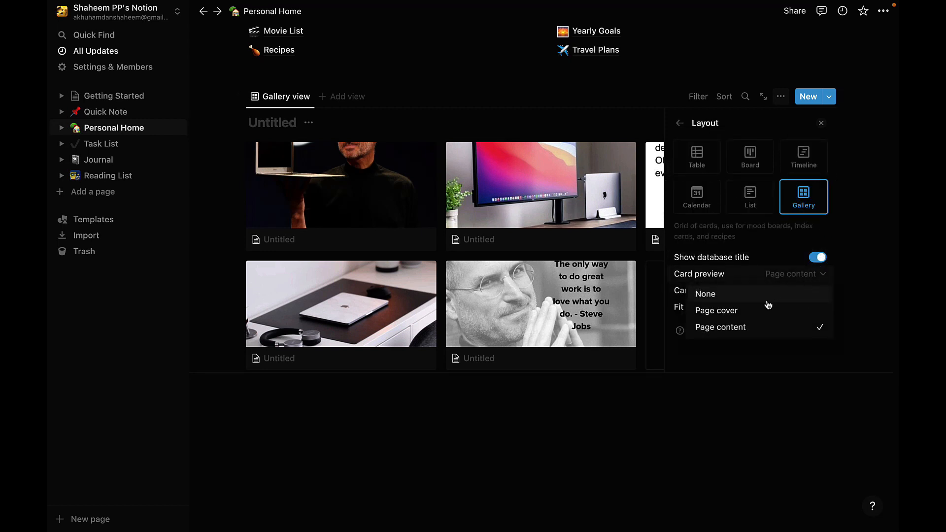
{"action": "left_click", "coordinate": [748, 326]}
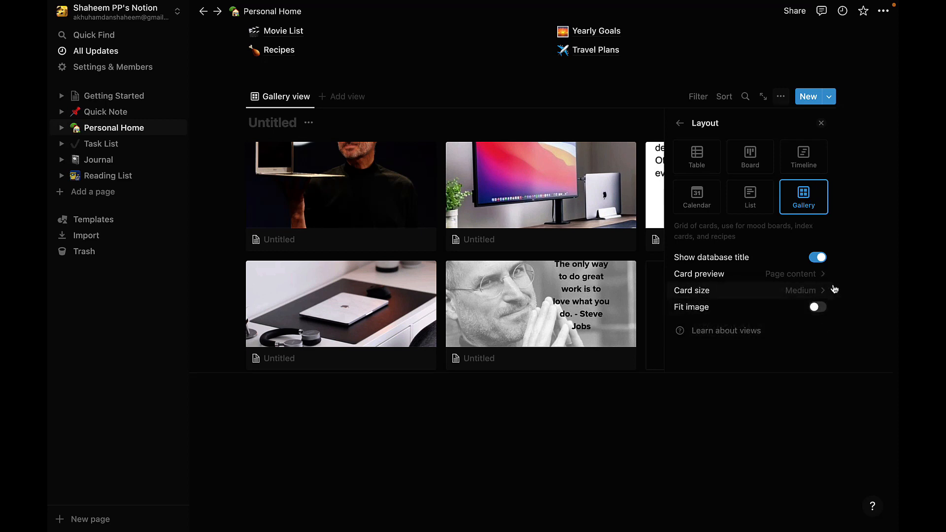
{"action": "left_click", "coordinate": [811, 291]}
{"action": "left_click", "coordinate": [754, 346]}
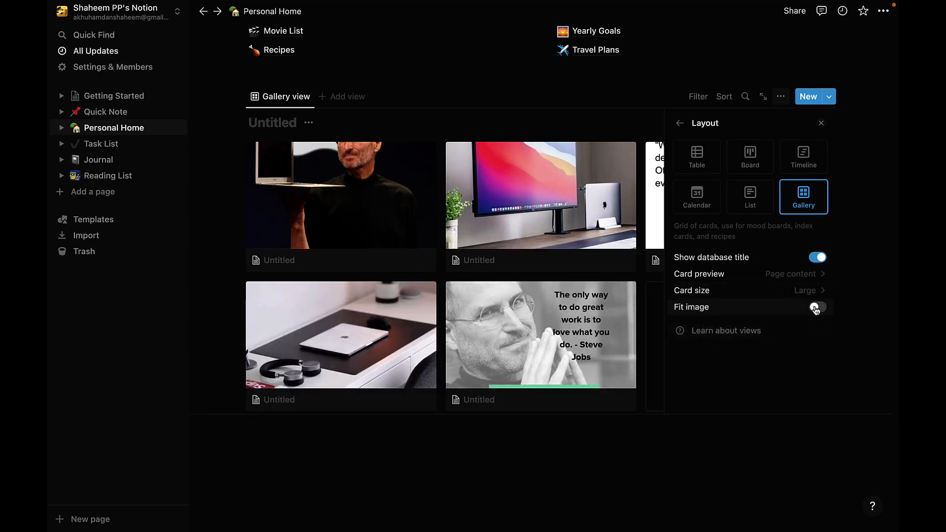
{"action": "left_click", "coordinate": [815, 308]}
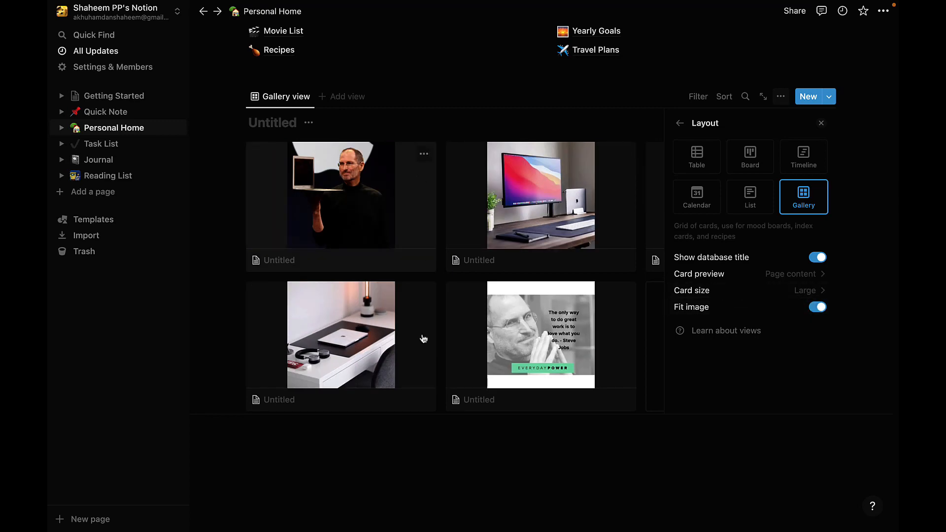
{"action": "left_click", "coordinate": [552, 495]}
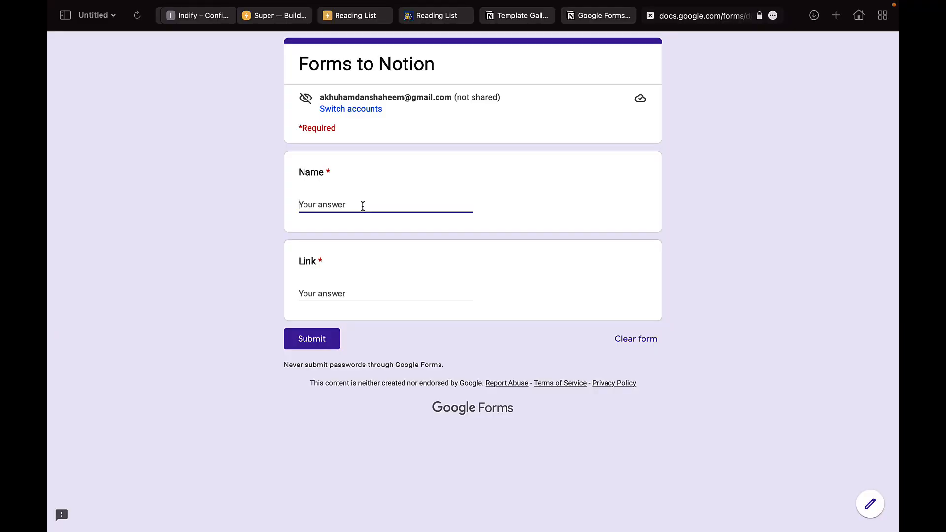
Submit the Forms to Notion form with Name "Steve JObs AUtobiography By Walter Issaacson" and Link "google.com/stevejobsWalter", and switch back to Notion.
{"action": "type", "text": "Steve JObs AUtobiography By Walt"}
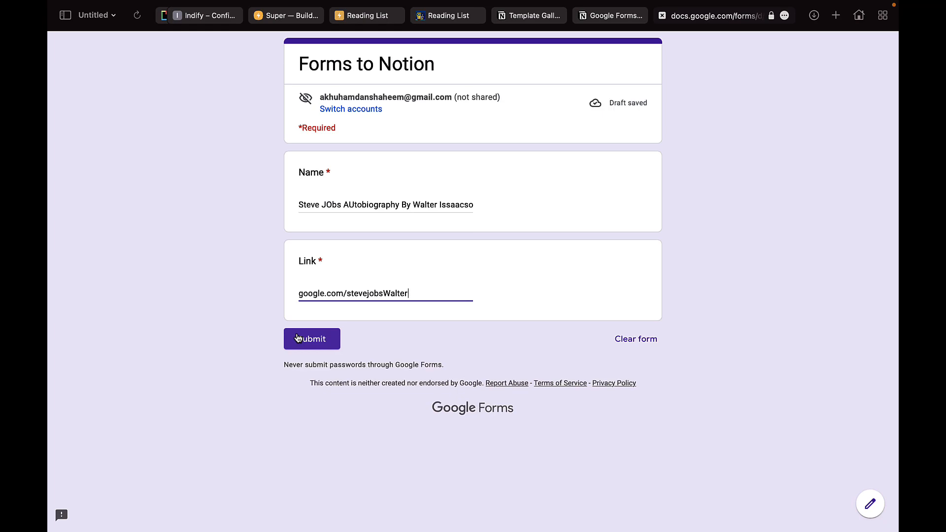
{"action": "left_click", "coordinate": [298, 338]}
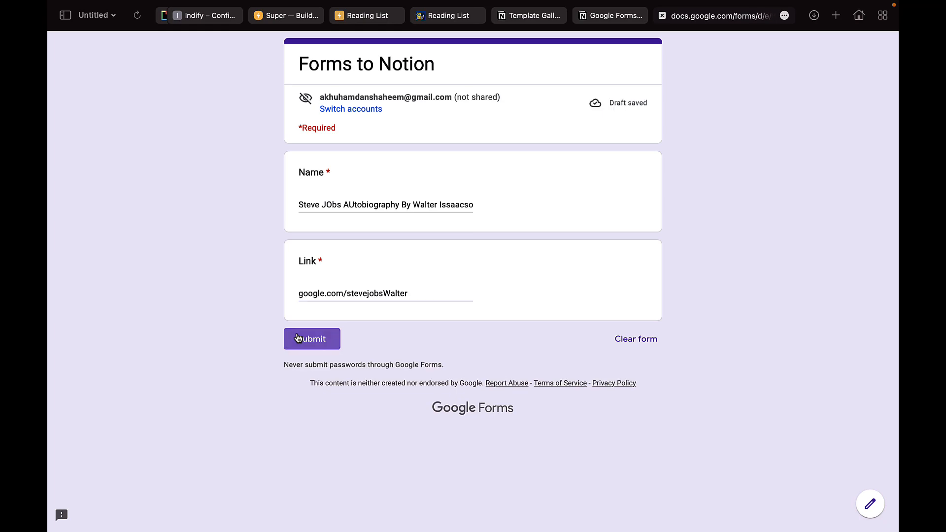
{"action": "key", "text": "ctrl+Right"}
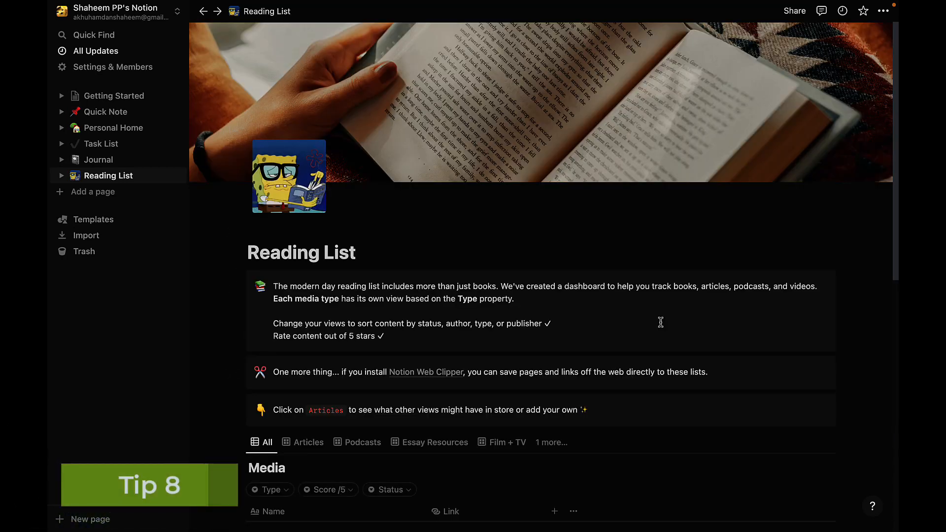
Search the workspace's recent pages and open the article on neural networks and genetic algorithms for business decision support to view its contents.
{"action": "key", "text": "super+space"}
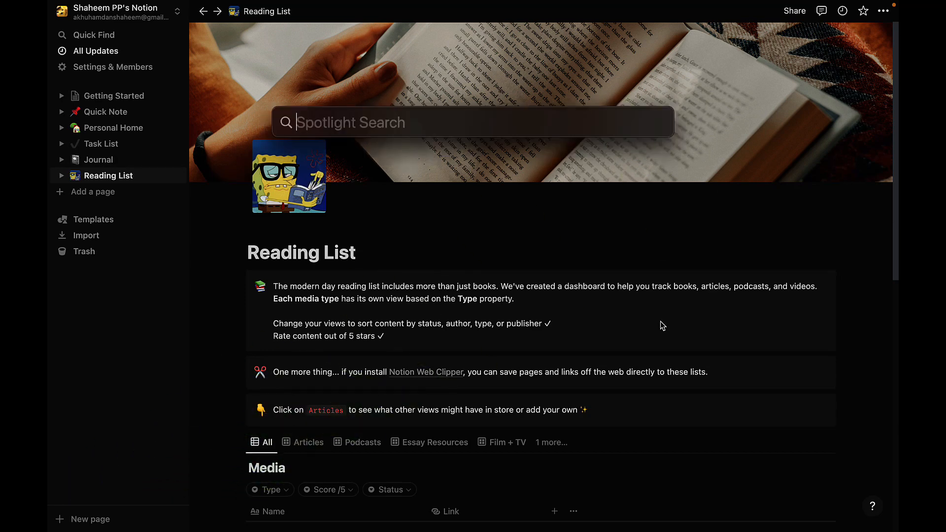
{"action": "key", "text": "Escape"}
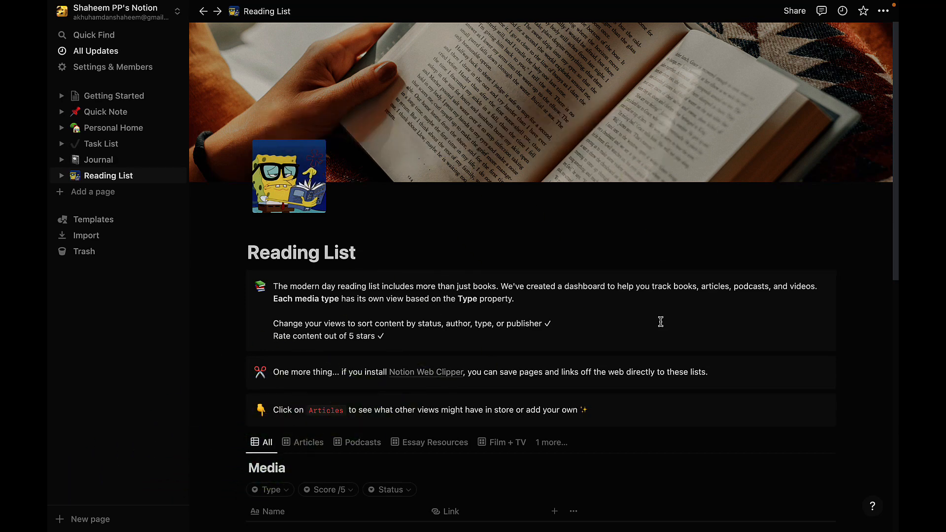
{"action": "key", "text": "super+p"}
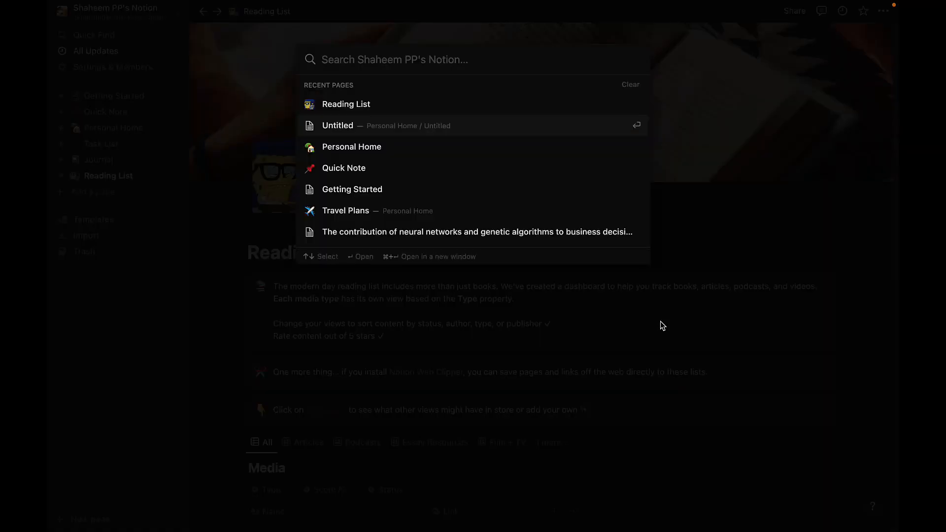
{"action": "key", "text": "Down"}
{"action": "key", "text": "Down"}
{"action": "key", "text": "Down"}
{"action": "key", "text": "Down"}
{"action": "key", "text": "Down"}
{"action": "key", "text": "Return"}
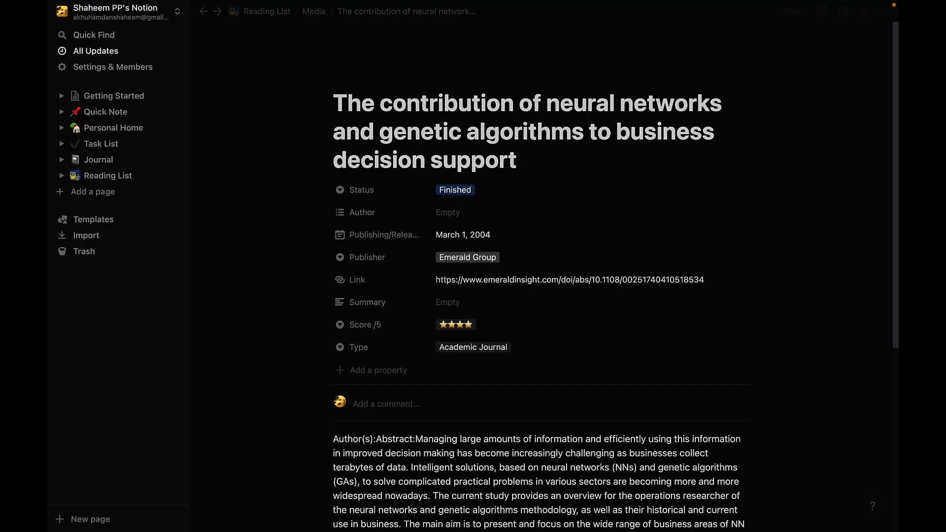
{"action": "scroll", "coordinate": [741, 151], "scroll_direction": "down", "scroll_amount": 5}
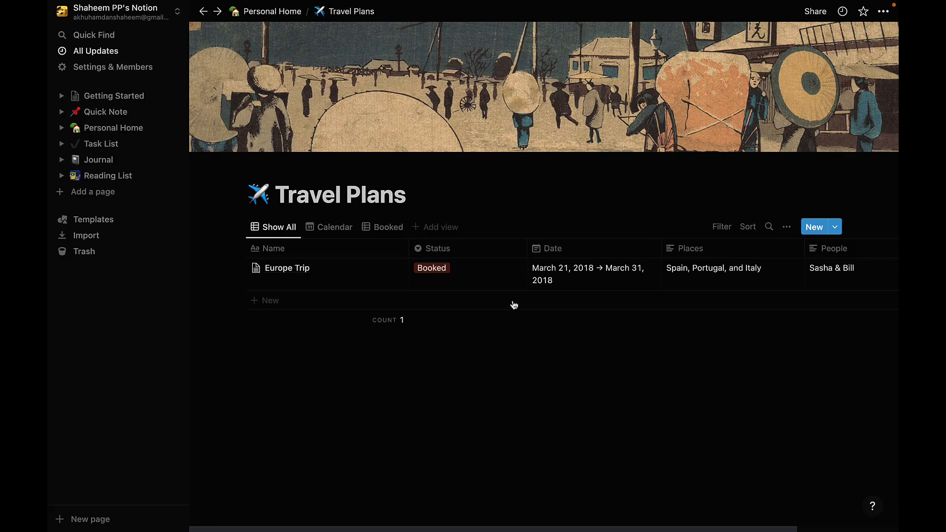
Go back from Travel Plans through the previously visited pages to the Reading List page.
{"action": "key", "text": "super+["}
{"action": "key", "text": "super+["}
{"action": "key", "text": "super+["}
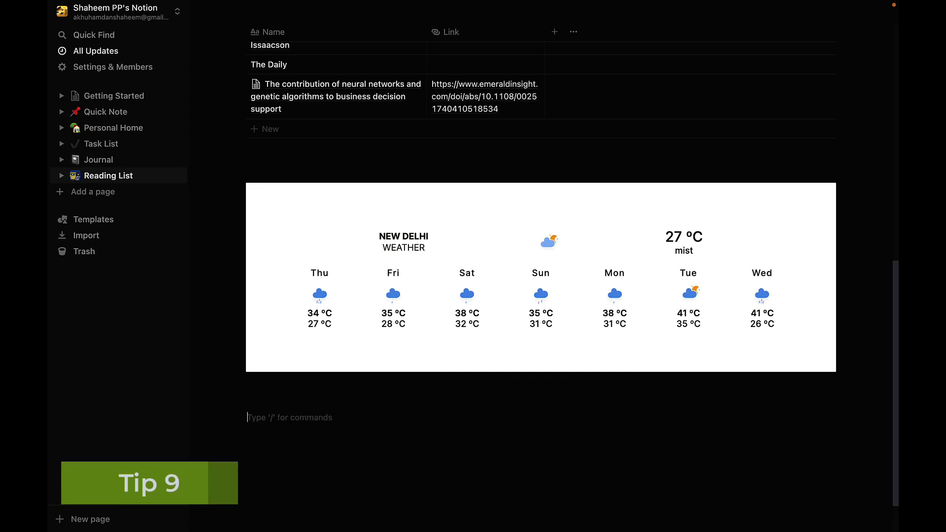
Below the weather widget, add a mention of the workspace owner followed by the text "kfjhhsba gh".
{"action": "type", "text": "@"}
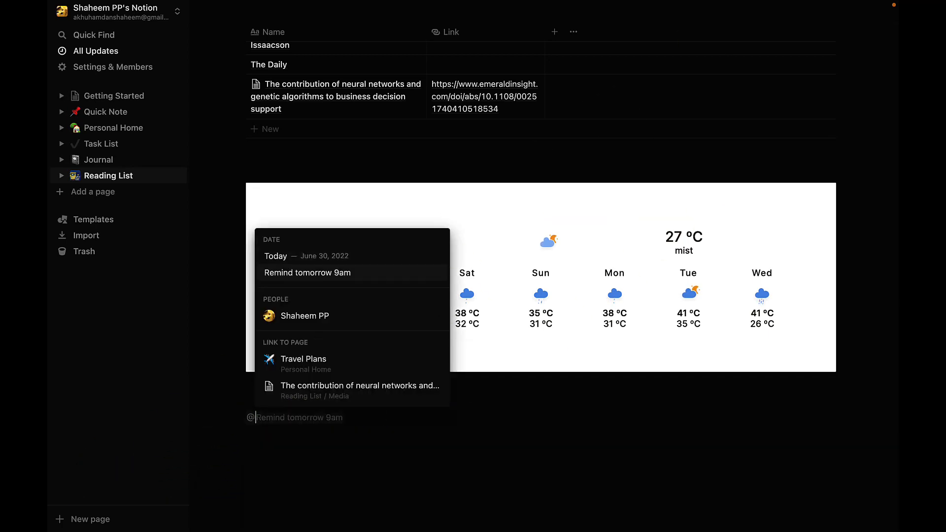
{"action": "key", "text": "Down"}
{"action": "key", "text": "Return"}
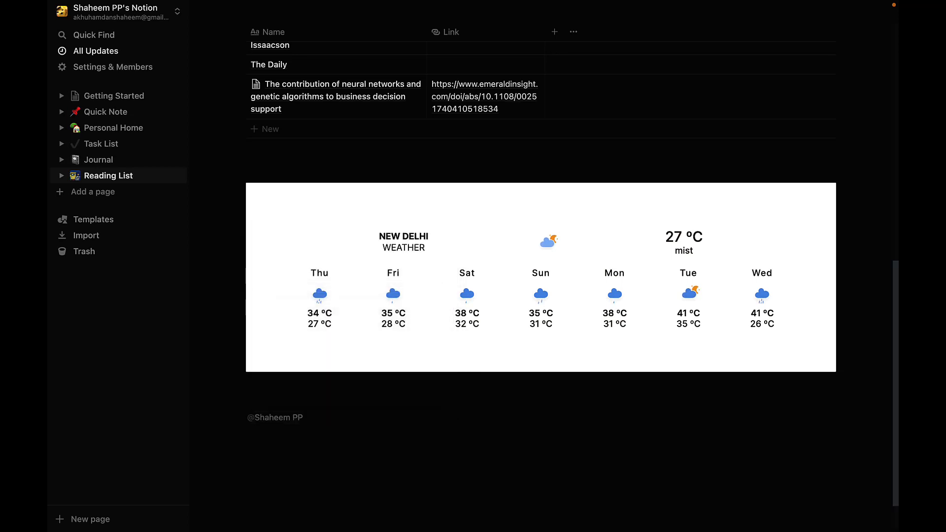
{"action": "type", "text": "kfjhhsba gh"}
{"action": "key", "text": "Return"}
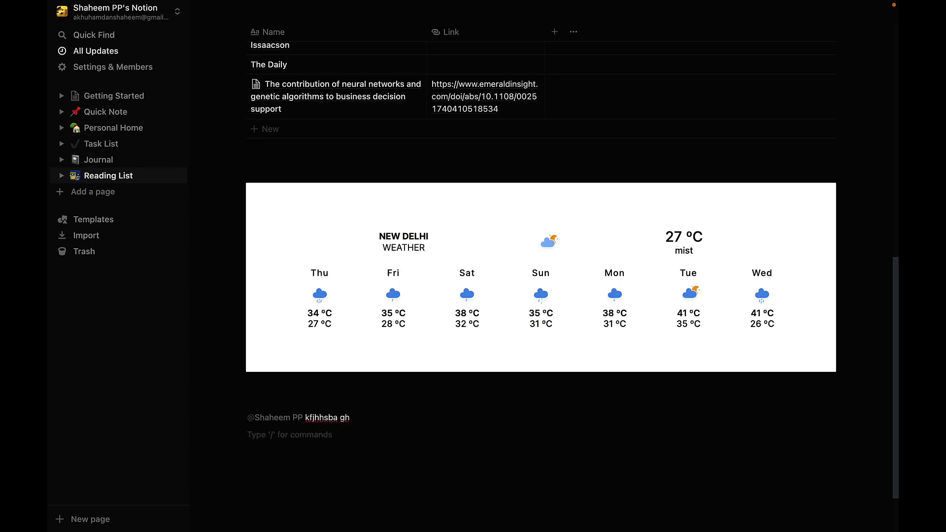
Add a Heading 1 block reading "head" below the mention line.
{"action": "type", "text": "#"}
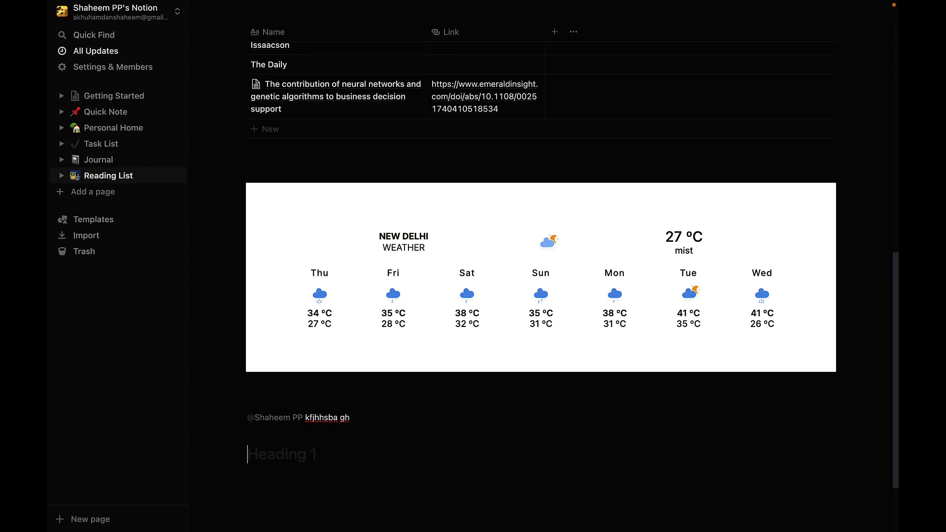
{"action": "type", "text": "head"}
{"action": "key", "text": "Return"}
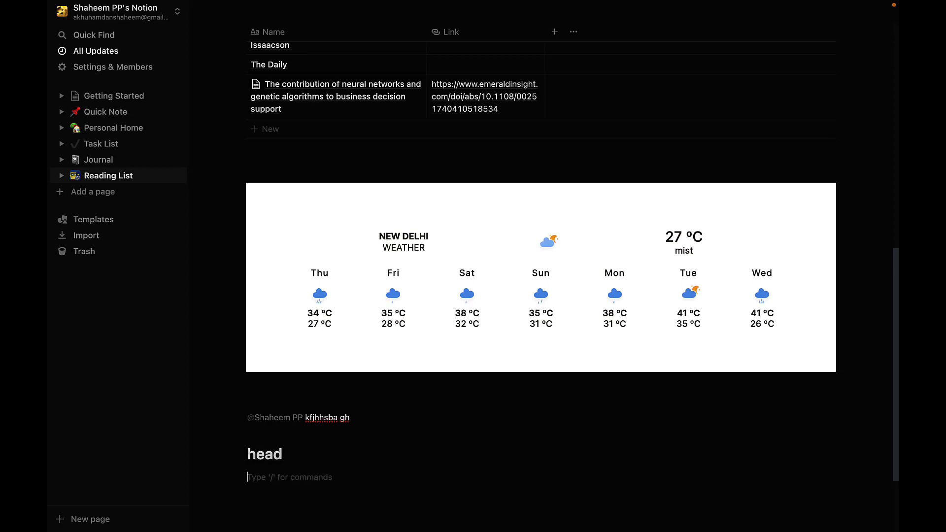
Insert a divider block below the "head" heading.
{"action": "type", "text": "/"}
{"action": "key", "text": "Down"}
{"action": "key", "text": "Down"}
{"action": "key", "text": "Down"}
{"action": "key", "text": "Return"}
{"action": "type", "text": "s"}
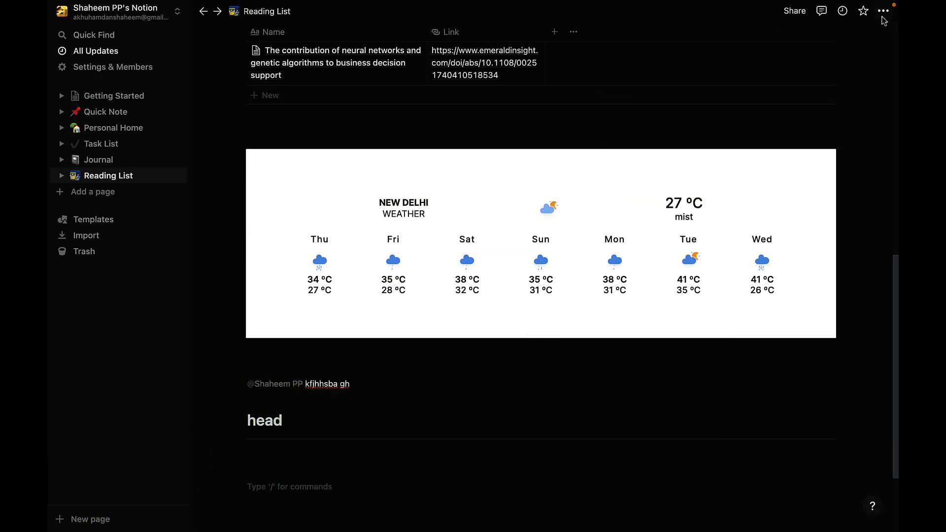
Look through the Reading List's page history versions, and close the history without restoring any version.
{"action": "left_click", "coordinate": [882, 12]}
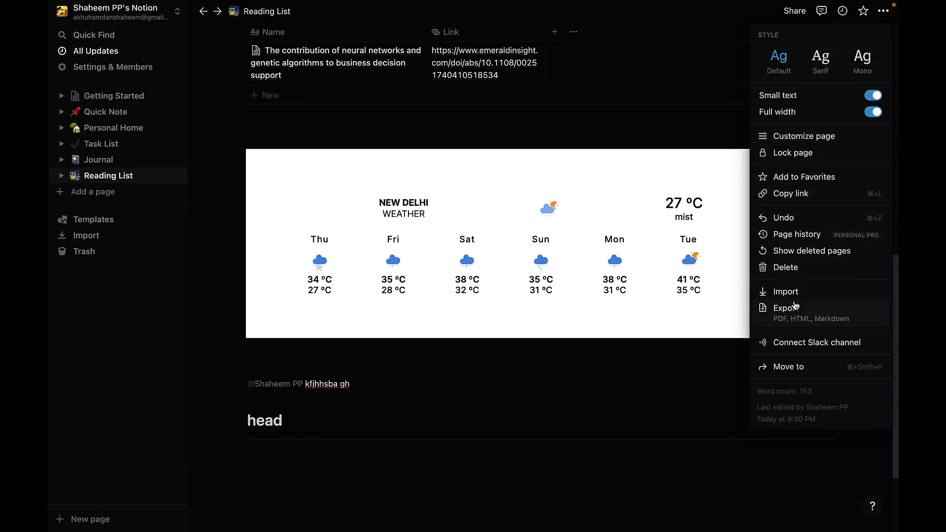
{"action": "left_click", "coordinate": [771, 234]}
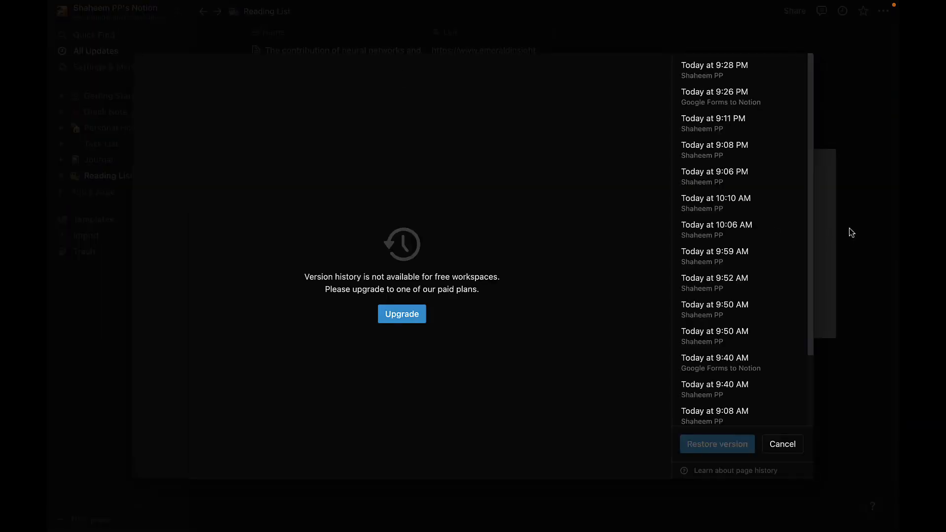
{"action": "scroll", "coordinate": [703, 306], "scroll_direction": "down", "scroll_amount": 3}
{"action": "scroll", "coordinate": [703, 306], "scroll_direction": "up", "scroll_amount": 3}
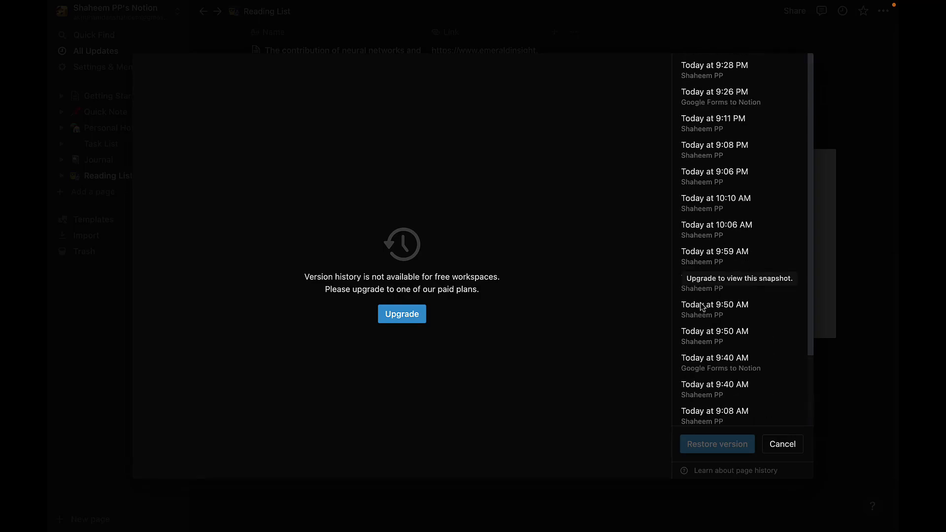
{"action": "key", "text": "Escape"}
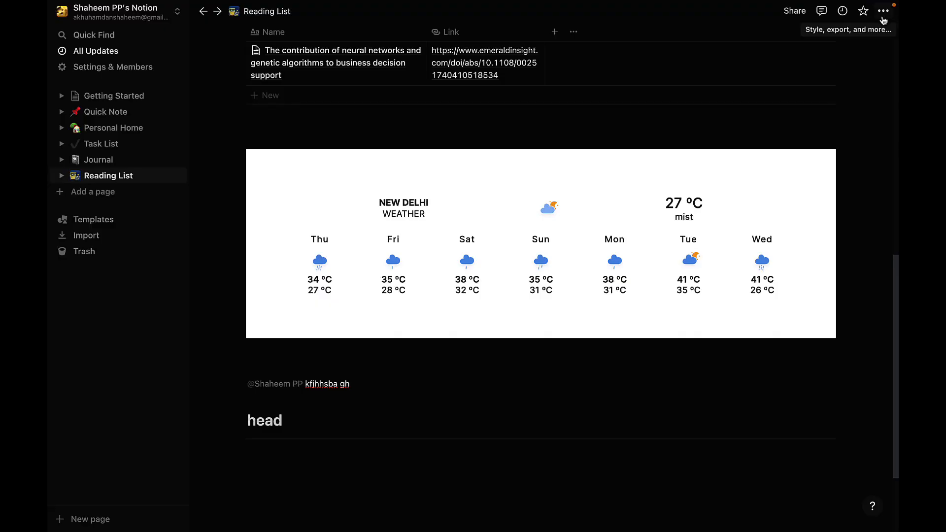
Lock the Reading List page against editing and add it to Favorites.
{"action": "left_click", "coordinate": [883, 15]}
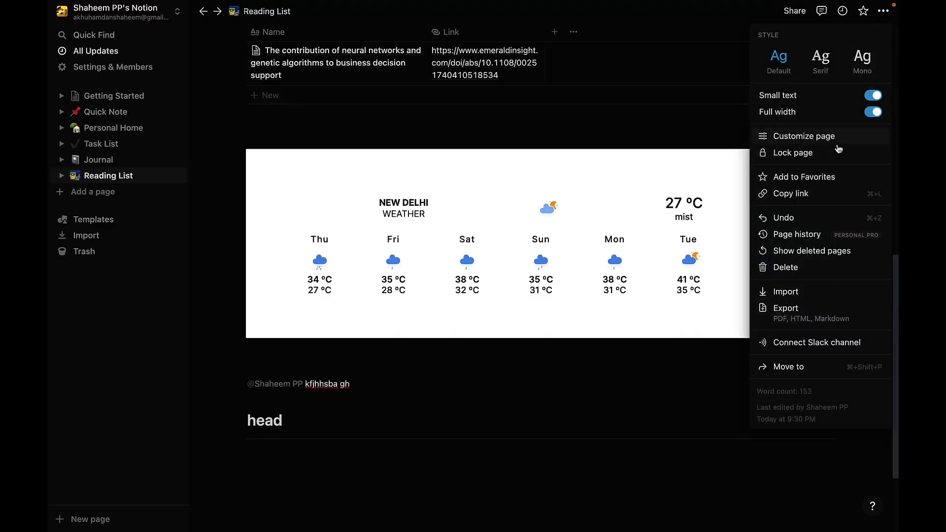
{"action": "left_click", "coordinate": [834, 154]}
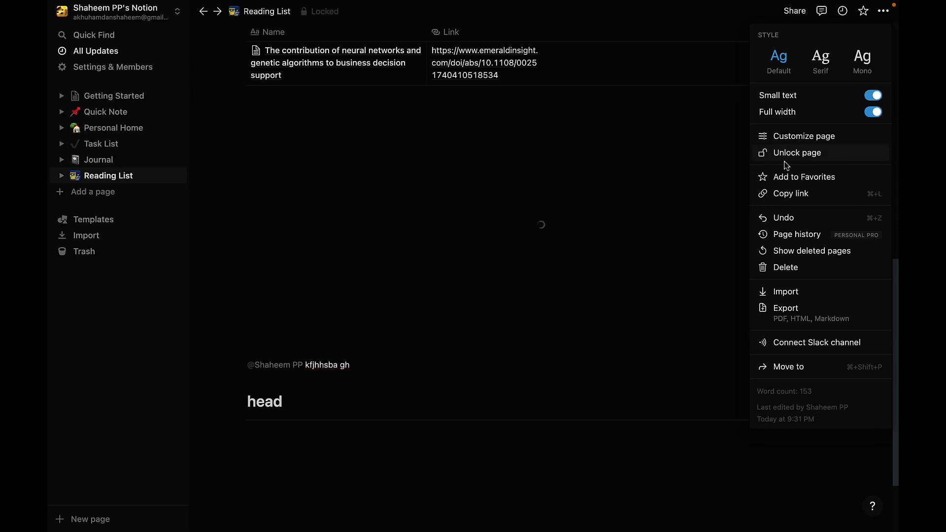
{"action": "left_click", "coordinate": [590, 477]}
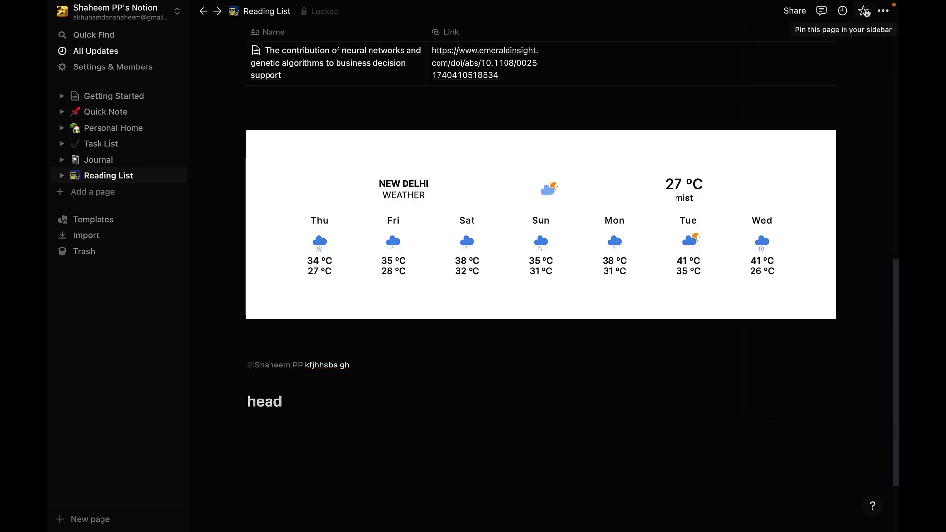
{"action": "left_click", "coordinate": [864, 11]}
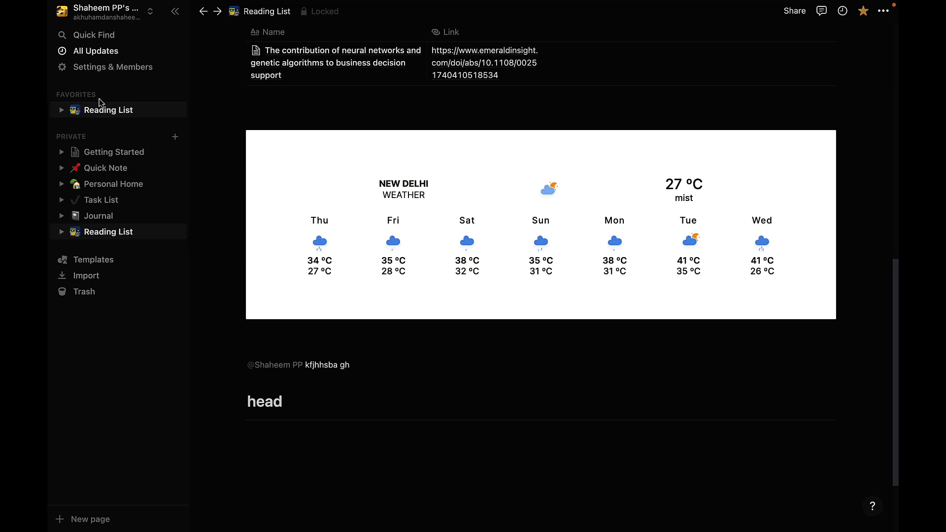
Open All Updates and view the notifications for followed pages.
{"action": "left_click", "coordinate": [115, 52]}
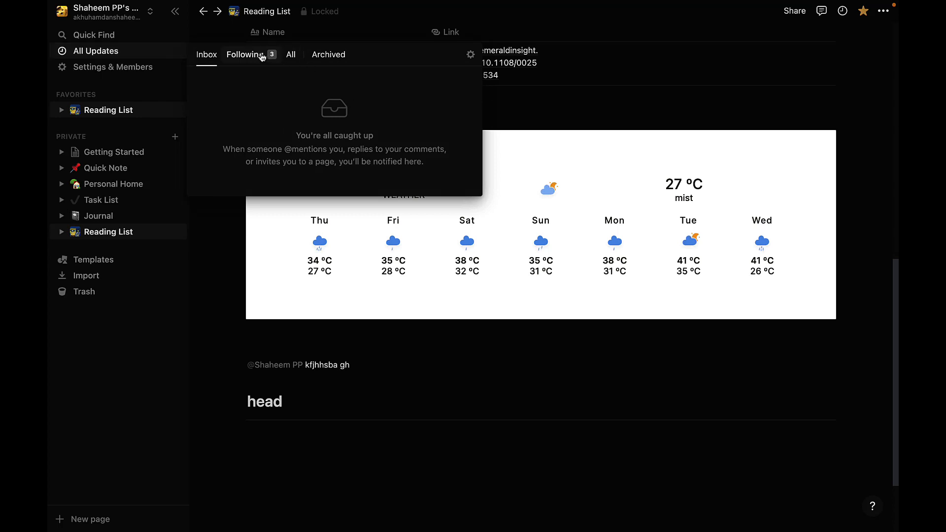
{"action": "left_click", "coordinate": [261, 56]}
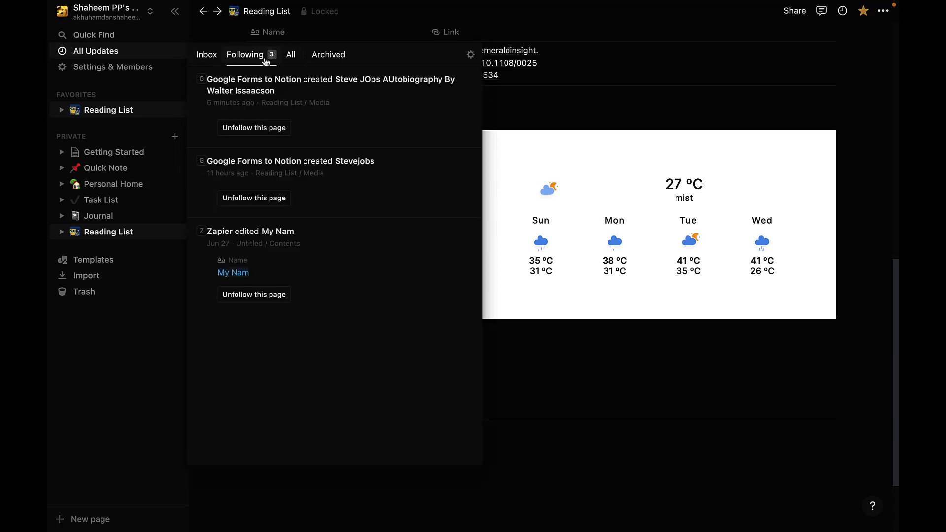